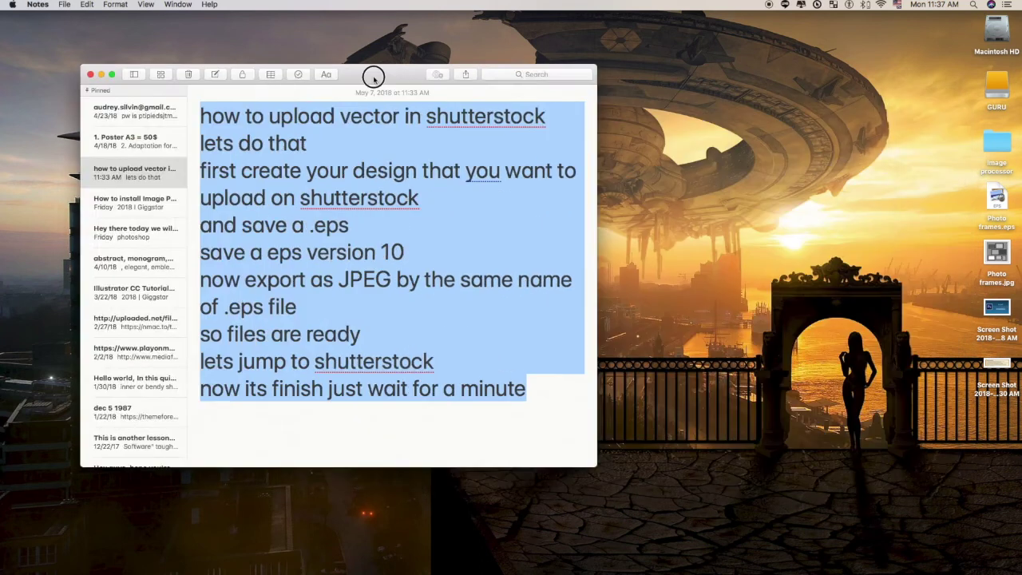
- Read through the Shutterstock upload instructions in the note, from the title down to the EPS version line
{"action": "left_click", "coordinate": [539, 155]}
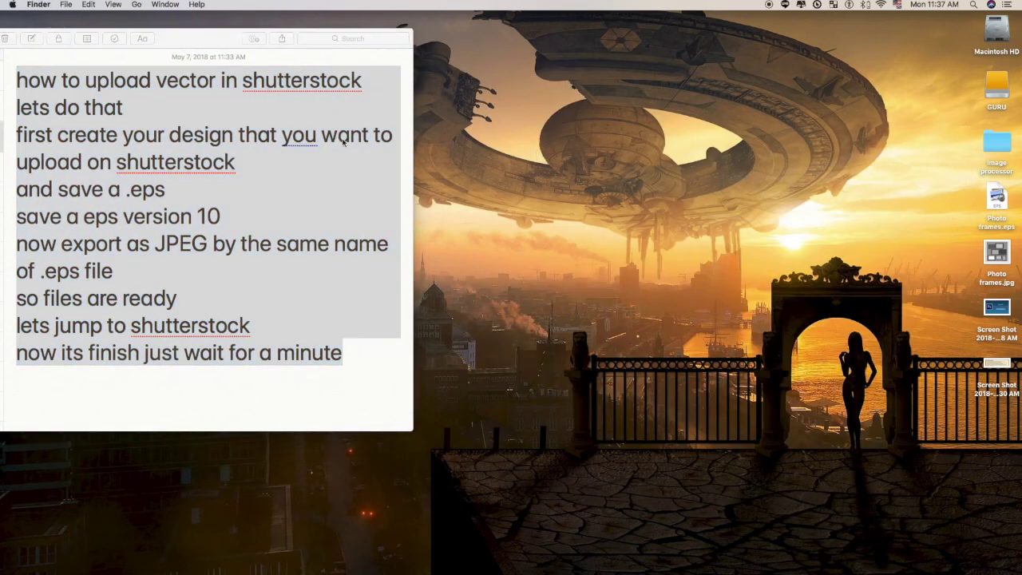
{"action": "left_click", "coordinate": [101, 79]}
{"action": "left_click", "coordinate": [77, 136]}
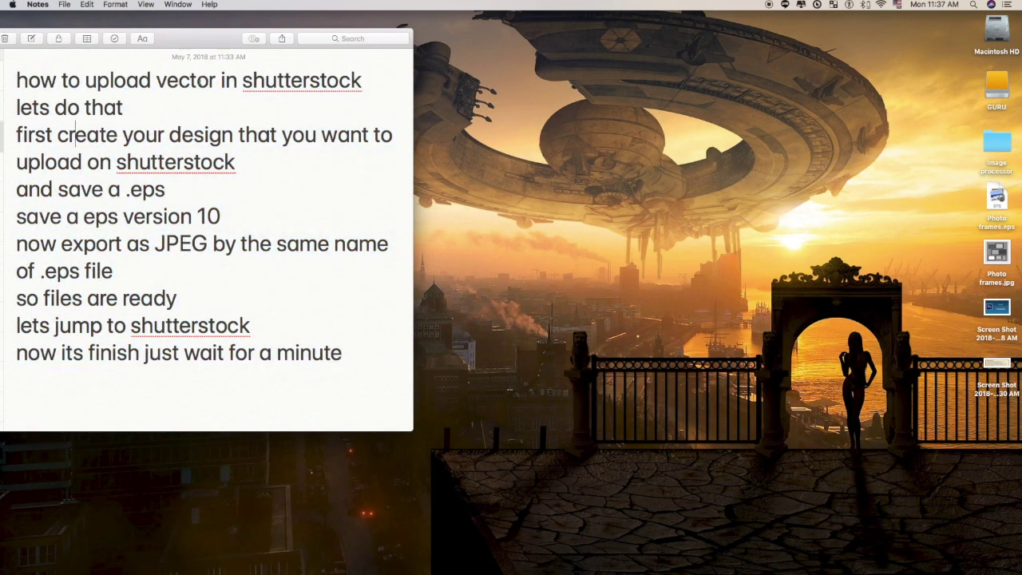
{"action": "triple_click", "coordinate": [77, 107]}
{"action": "left_click", "coordinate": [58, 136]}
{"action": "left_click_drag", "start_coordinate": [27, 163], "coordinate": [244, 164]}
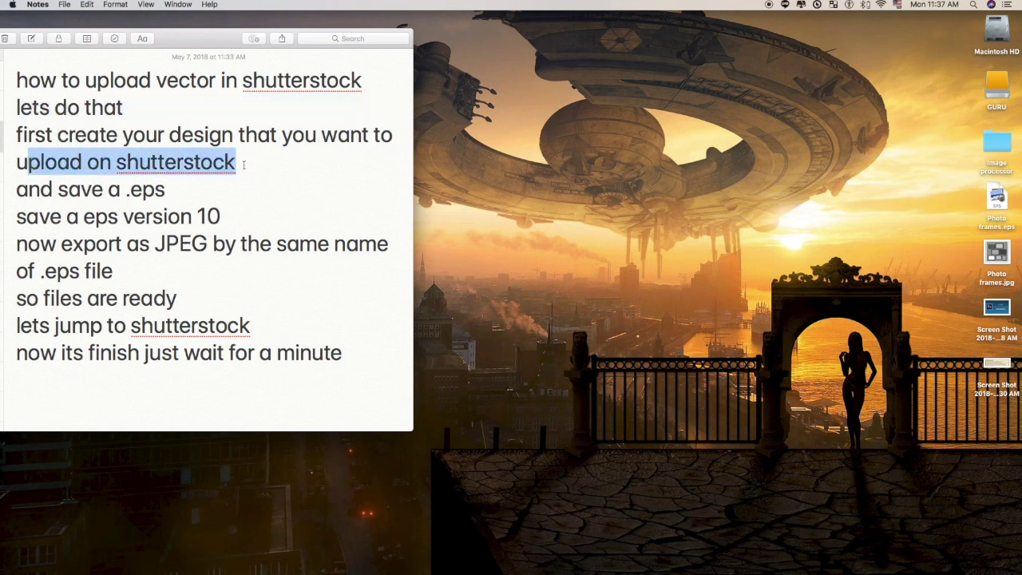
{"action": "triple_click", "coordinate": [26, 188]}
{"action": "left_click_drag", "start_coordinate": [13, 216], "coordinate": [243, 214]}
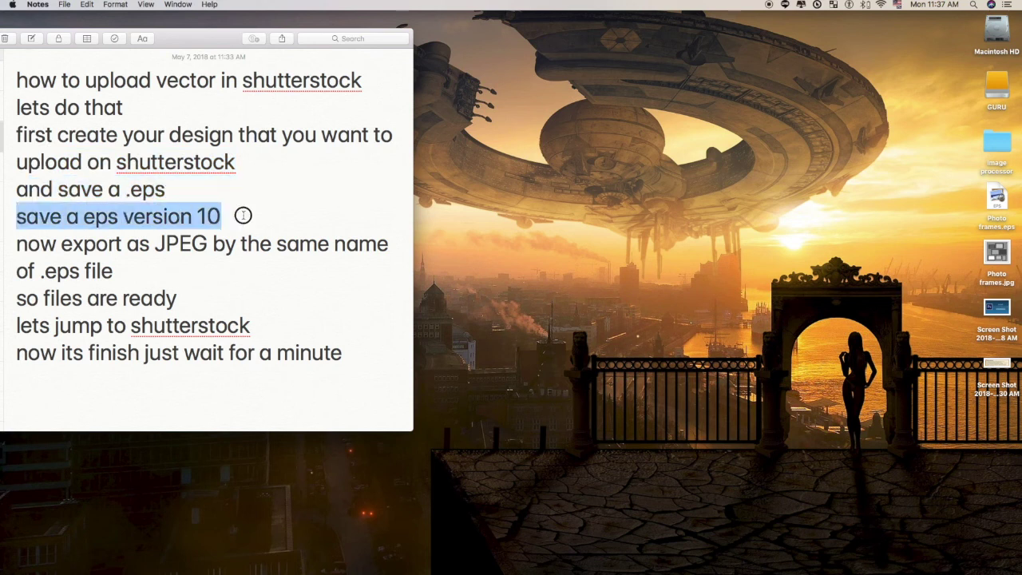
- Correct the note's EPS version line to read "save as eps version 10" and place the cursor after the JPEG export instruction
{"action": "left_click", "coordinate": [63, 222]}
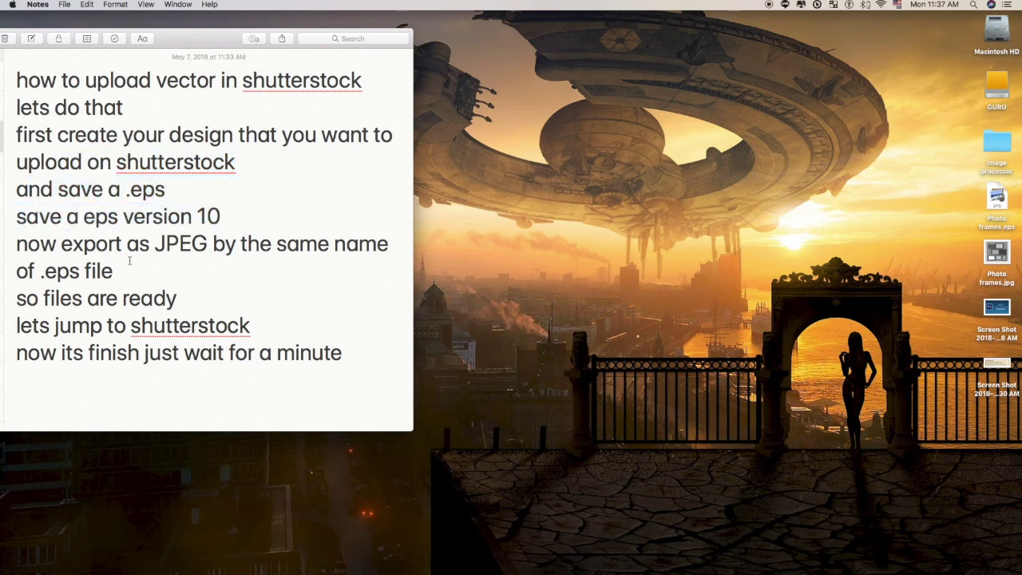
{"action": "type", "text": "s"}
{"action": "left_click_drag", "start_coordinate": [16, 243], "coordinate": [369, 244]}
{"action": "left_click", "coordinate": [372, 331]}
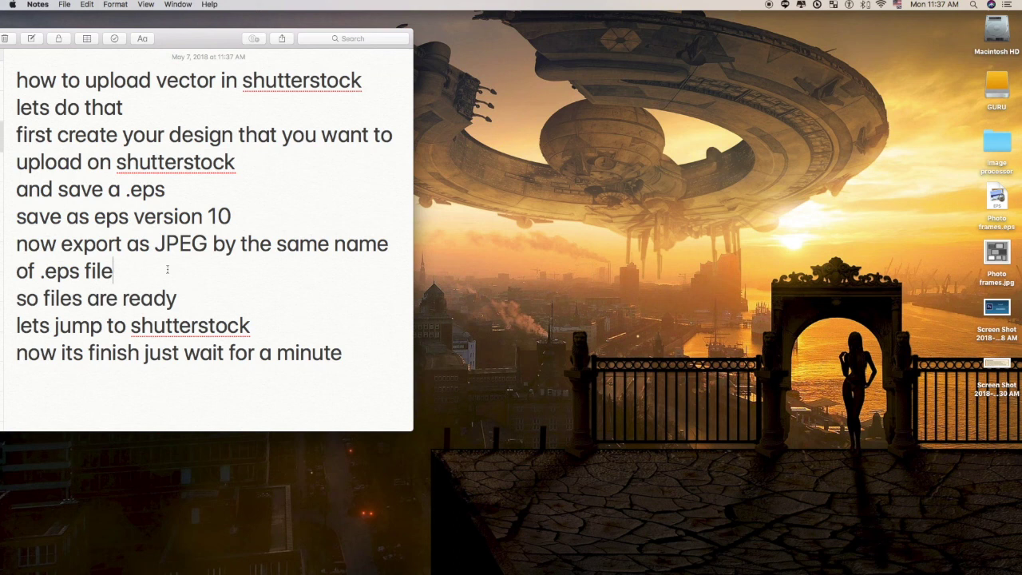
- Add the line "both files name should be the same" below the JPEG export instruction in the note
{"action": "key", "text": "Return"}
{"action": "type", "text": "both files name shul"}
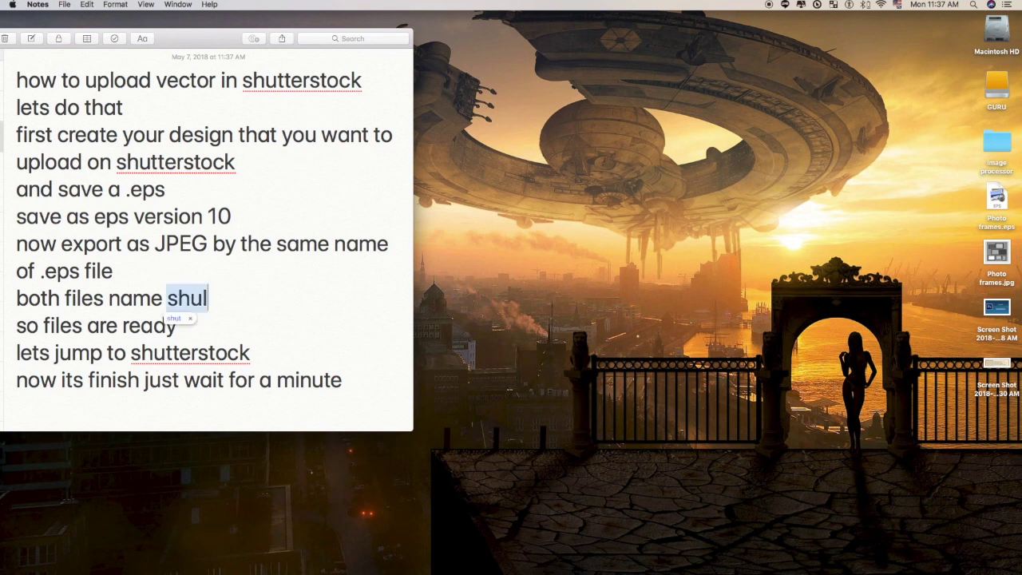
{"action": "type", "text": "d"}
{"action": "key", "text": "BackSpace"}
{"action": "key", "text": "BackSpace"}
{"action": "key", "text": "BackSpace"}
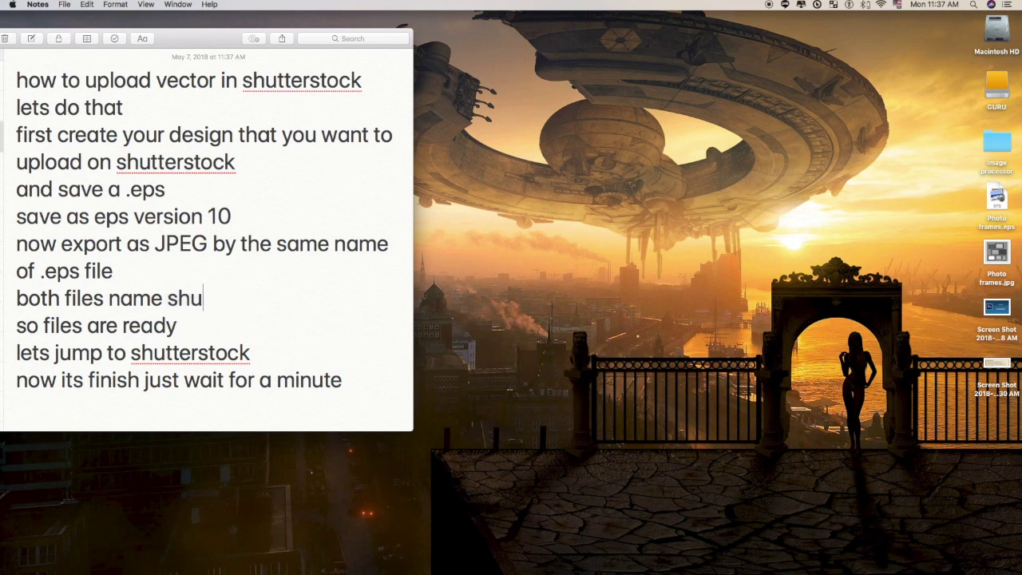
{"action": "type", "text": "ould be the same"}
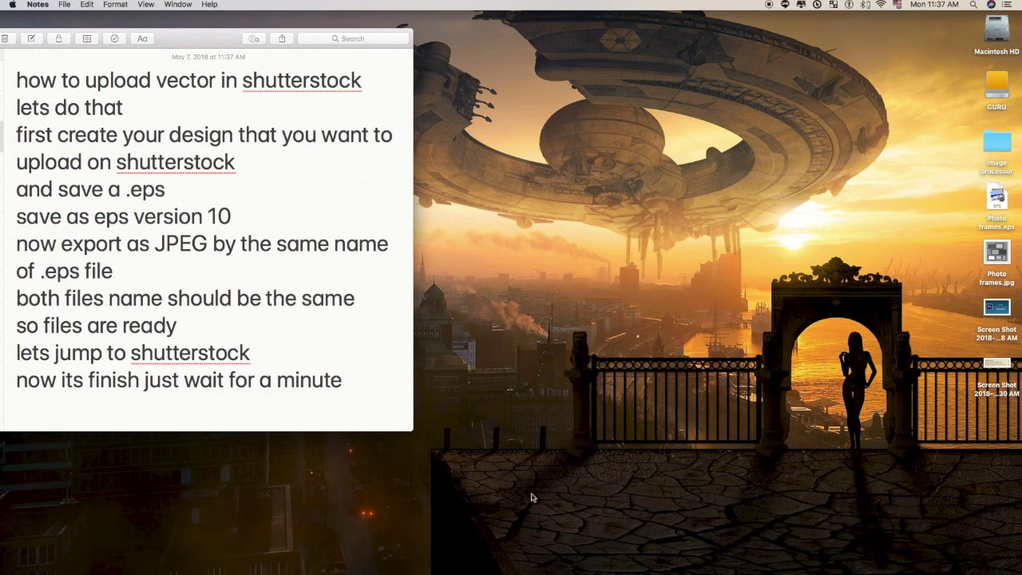
- Switch to Illustrator and enlarge the artboard of Photo frames.eps around the whole artwork to about 1943 × 1376 px
{"action": "left_click", "coordinate": [465, 540]}
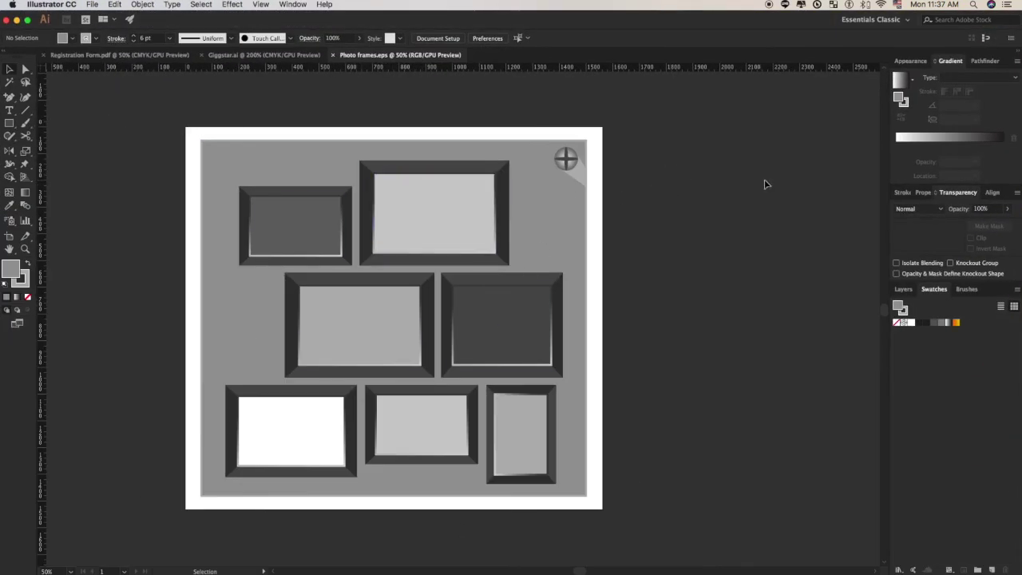
{"action": "key", "text": "shift+o"}
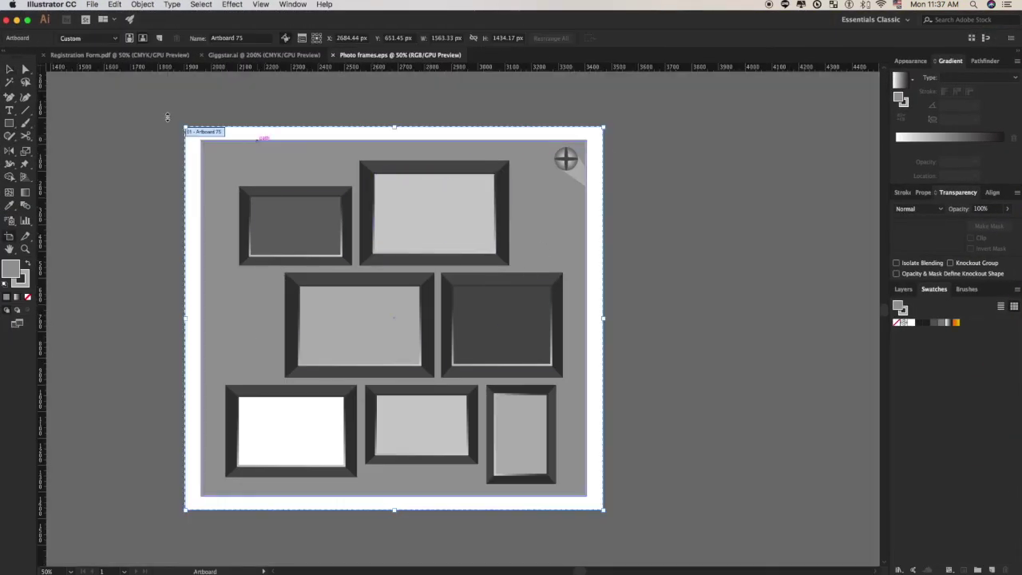
{"action": "left_click", "coordinate": [109, 40]}
{"action": "left_click", "coordinate": [104, 132]}
{"action": "left_click", "coordinate": [104, 40]}
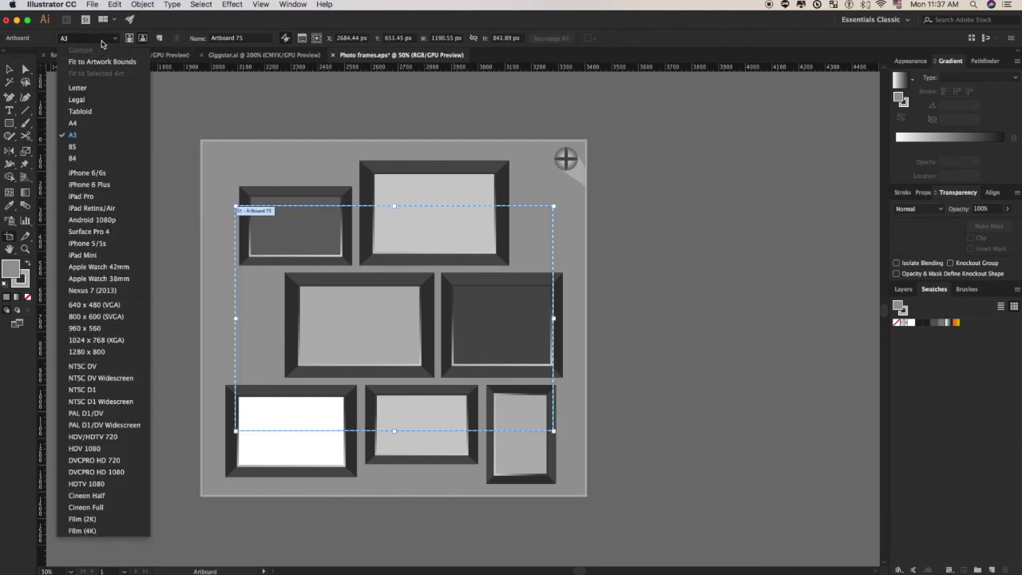
{"action": "left_click", "coordinate": [96, 152]}
{"action": "left_click_drag", "start_coordinate": [491, 251], "coordinate": [639, 136]}
{"action": "key", "text": "Escape"}
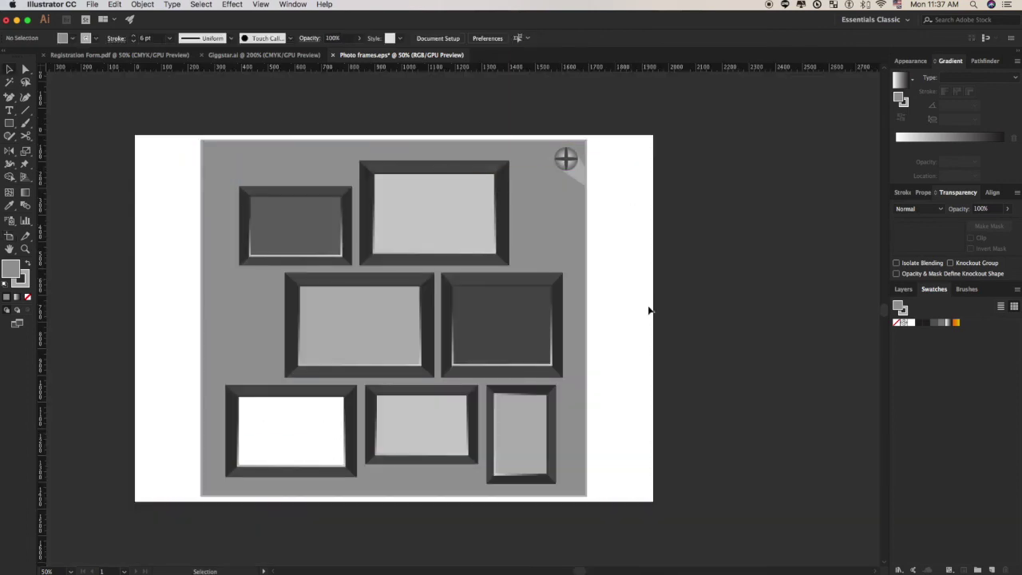
- Narrow the artboard symmetrically to about 1487 px wide so that it leaves only a thin margin around the artwork
{"action": "key", "text": "shift+o"}
{"action": "left_click_drag", "start_coordinate": [653, 318], "coordinate": [592, 318]}
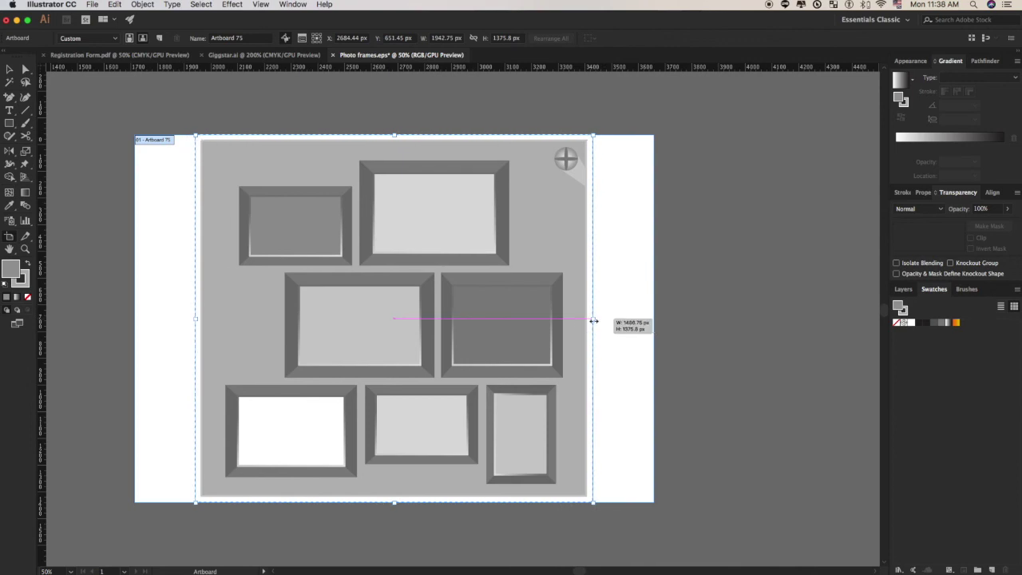
{"action": "key", "text": "Escape"}
{"action": "key", "text": "shift+o"}
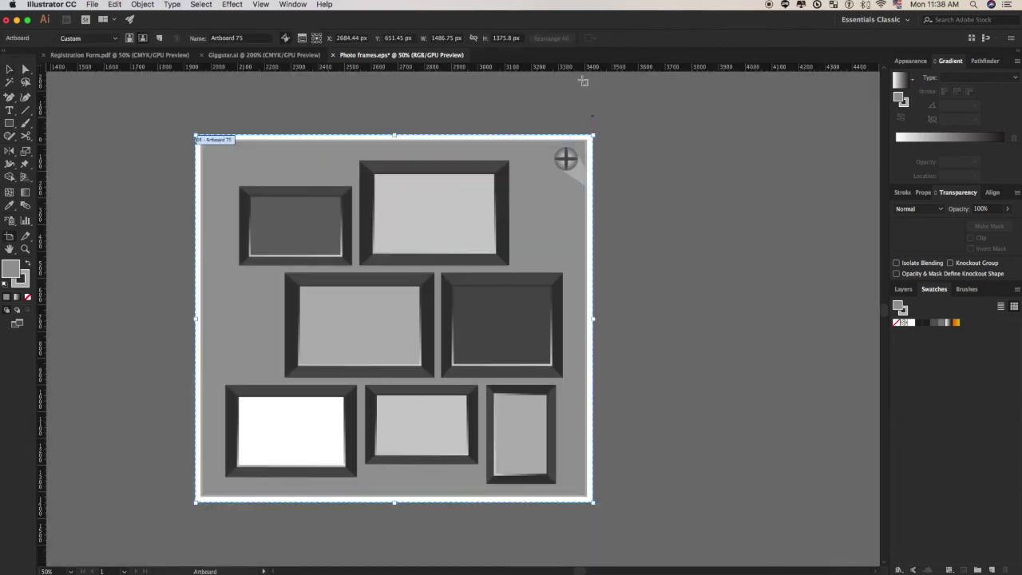
{"action": "left_click", "coordinate": [521, 37]}
{"action": "left_click", "coordinate": [696, 179]}
{"action": "key", "text": "Escape"}
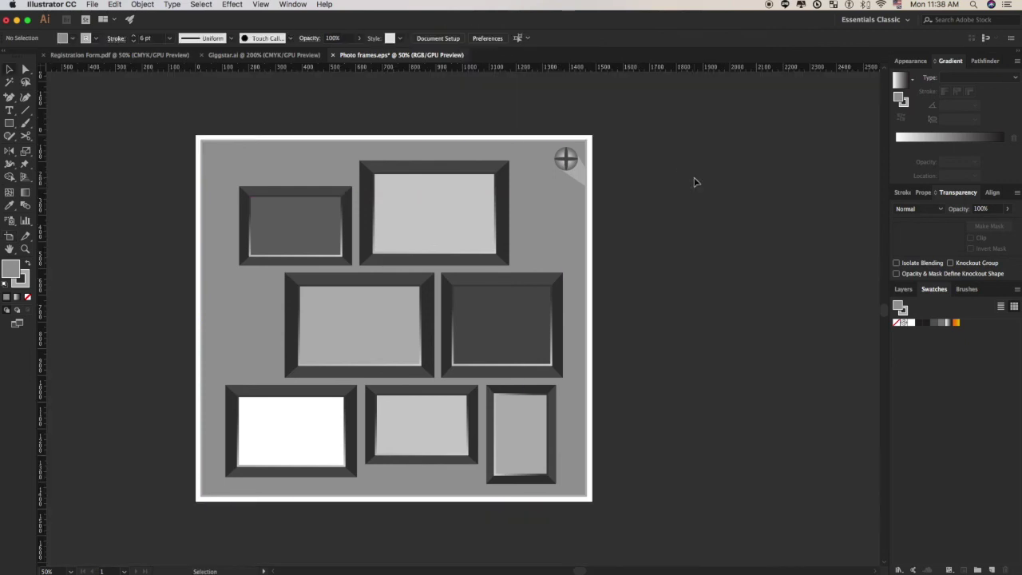
- Start saving the artwork under a new location and create a Photo frames folder on the Desktop for it
{"action": "left_click", "coordinate": [92, 5]}
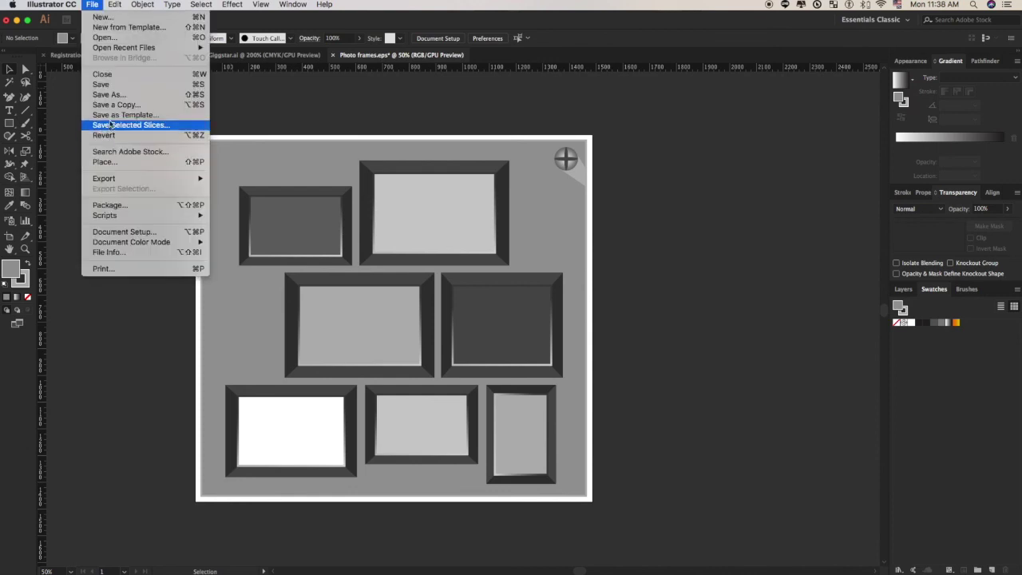
{"action": "left_click", "coordinate": [131, 96]}
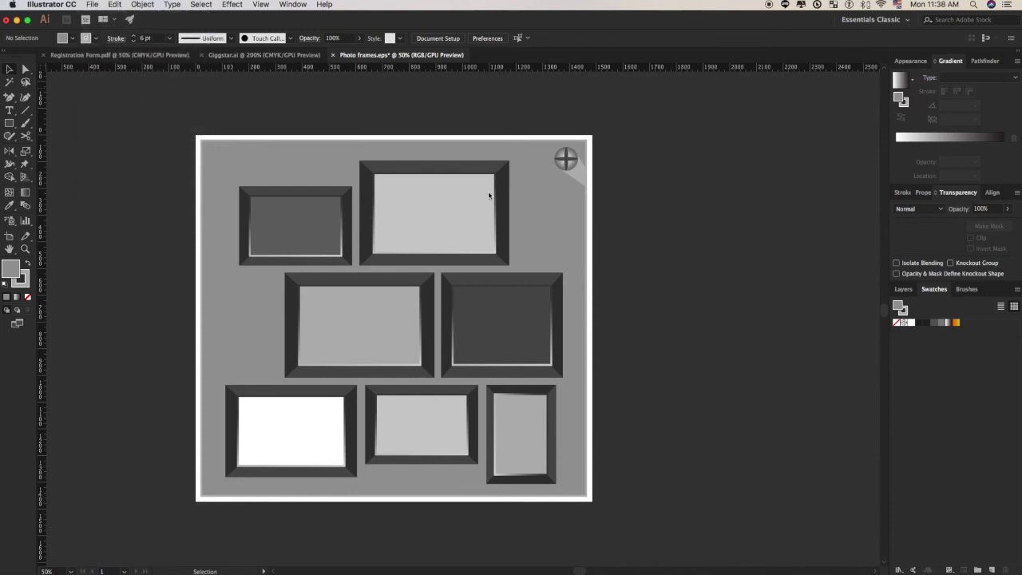
{"action": "left_click", "coordinate": [484, 153]}
{"action": "left_click", "coordinate": [483, 153]}
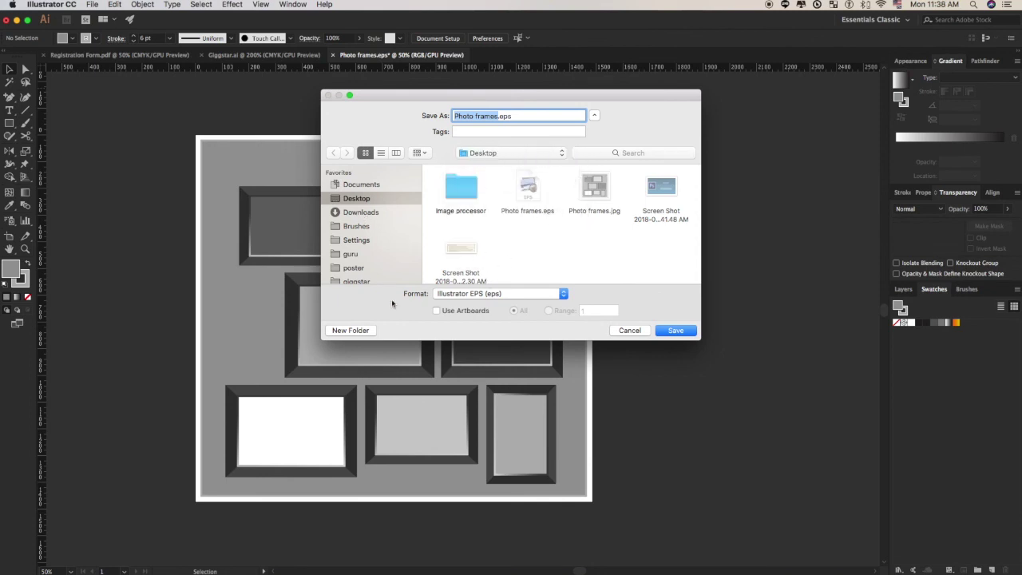
{"action": "left_click", "coordinate": [351, 330]}
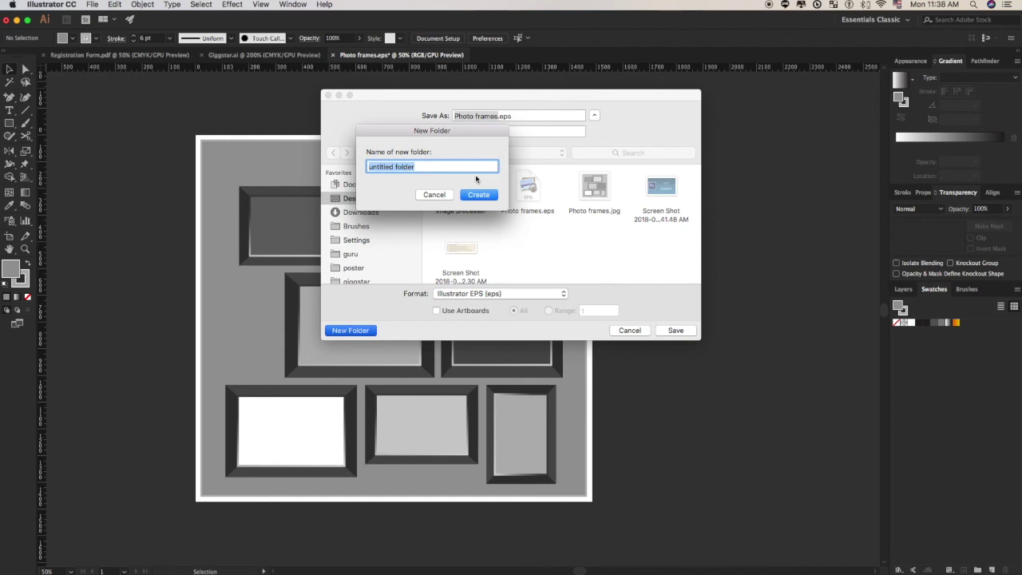
{"action": "type", "text": "Photo frames"}
{"action": "left_click", "coordinate": [478, 194]}
{"action": "left_click", "coordinate": [491, 152]}
{"action": "left_click", "coordinate": [528, 223]}
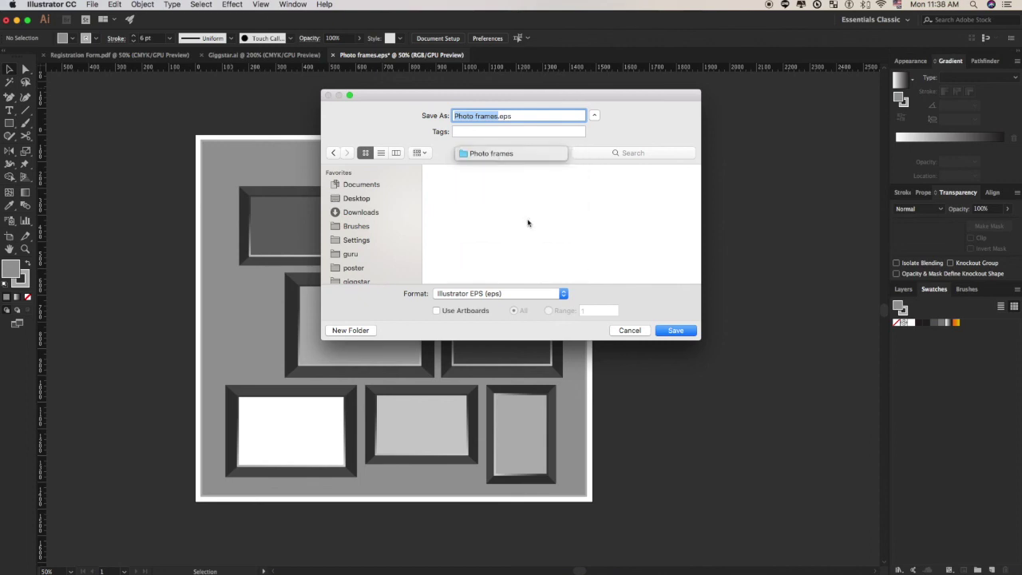
- Save Photo frames.eps in the new folder in Illustrator EPS format with Use Artboards enabled for all artboards
{"action": "left_click", "coordinate": [477, 294]}
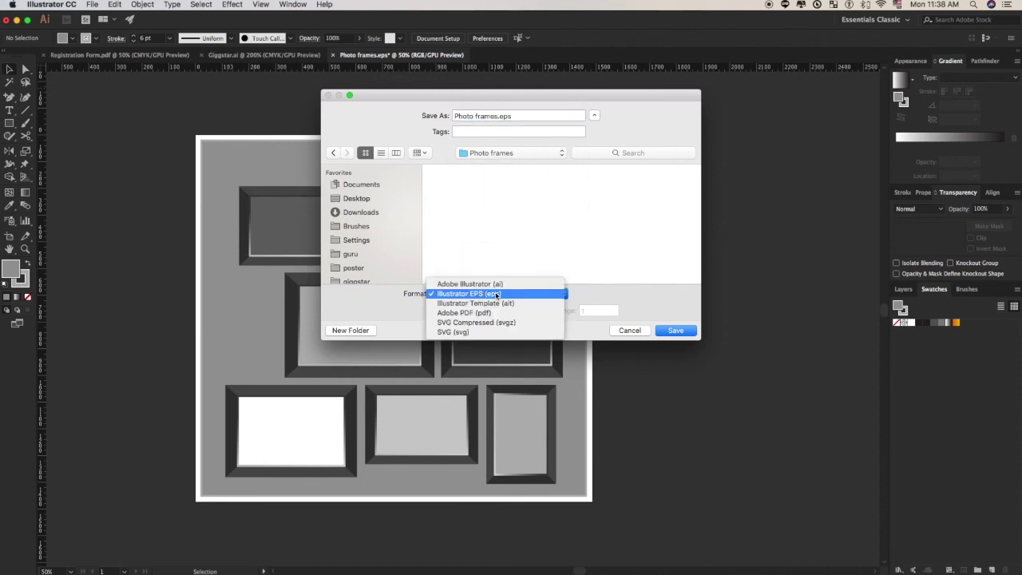
{"action": "left_click", "coordinate": [496, 294]}
{"action": "left_click", "coordinate": [474, 311]}
{"action": "left_click", "coordinate": [675, 330]}
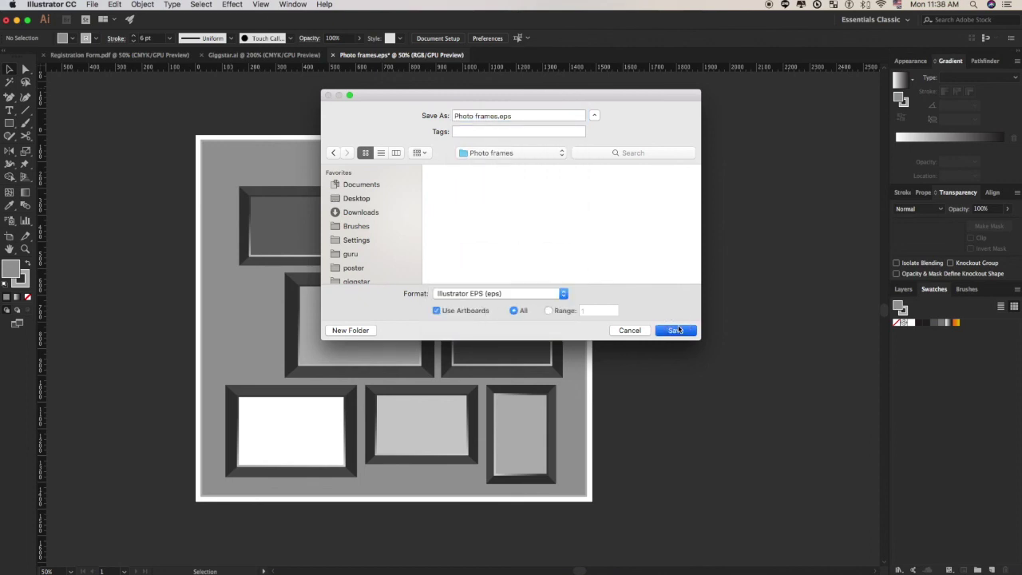
- Set the EPS version to Illustrator 10 EPS and complete the save, accepting the older format
{"action": "left_click", "coordinate": [481, 151]}
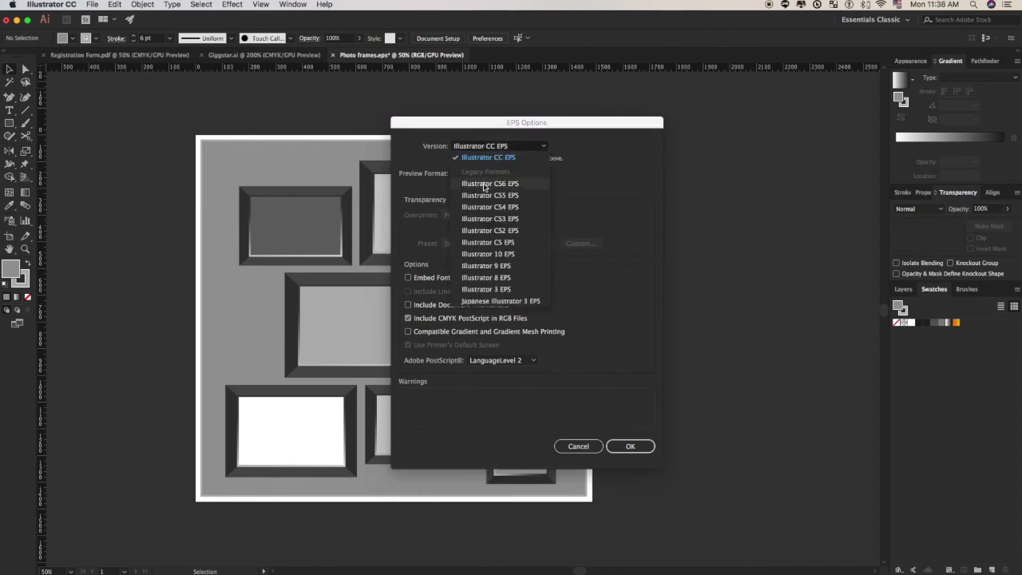
{"action": "left_click", "coordinate": [485, 254]}
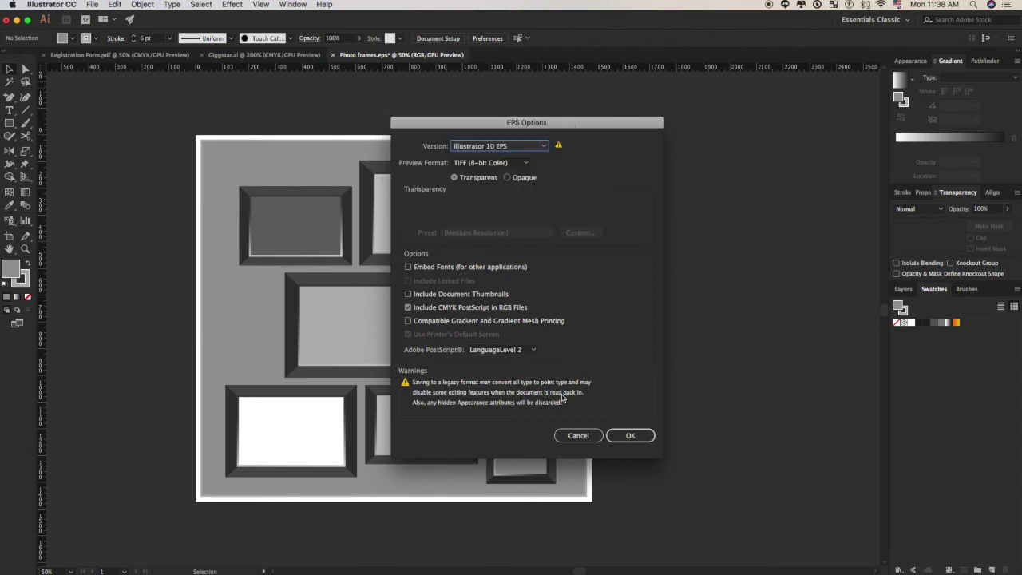
{"action": "left_click", "coordinate": [639, 437]}
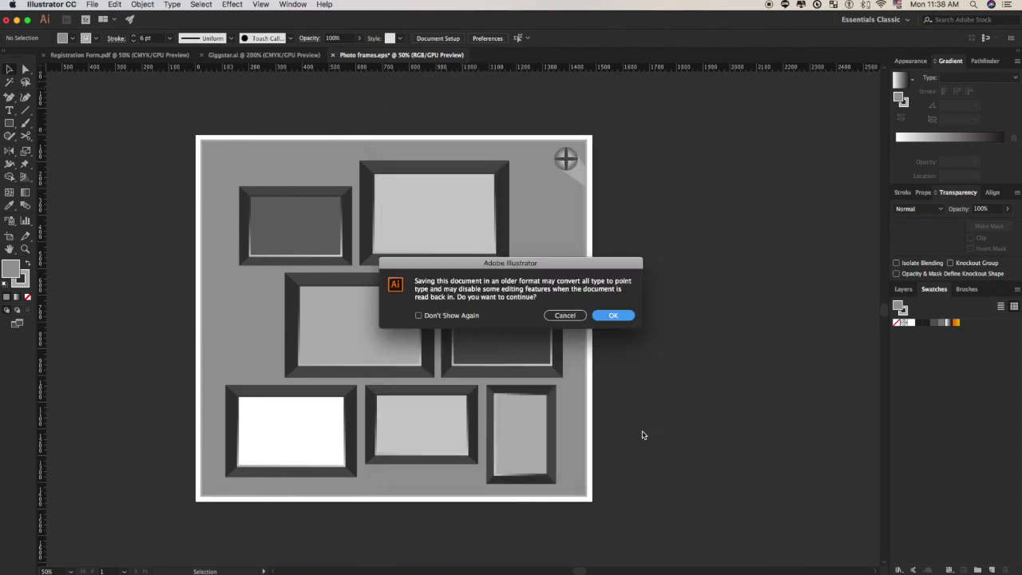
{"action": "left_click", "coordinate": [614, 316]}
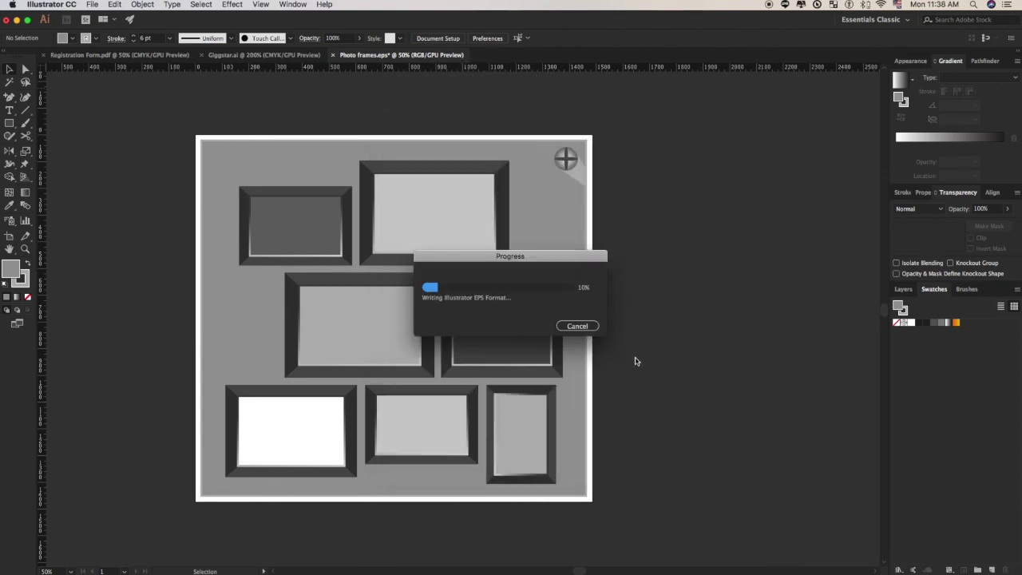
- Export all artboards as the JPEG Photo frames.jpg into the Photo frames folder, in RGB at maximum quality and 300 ppi
{"action": "left_click", "coordinate": [93, 5]}
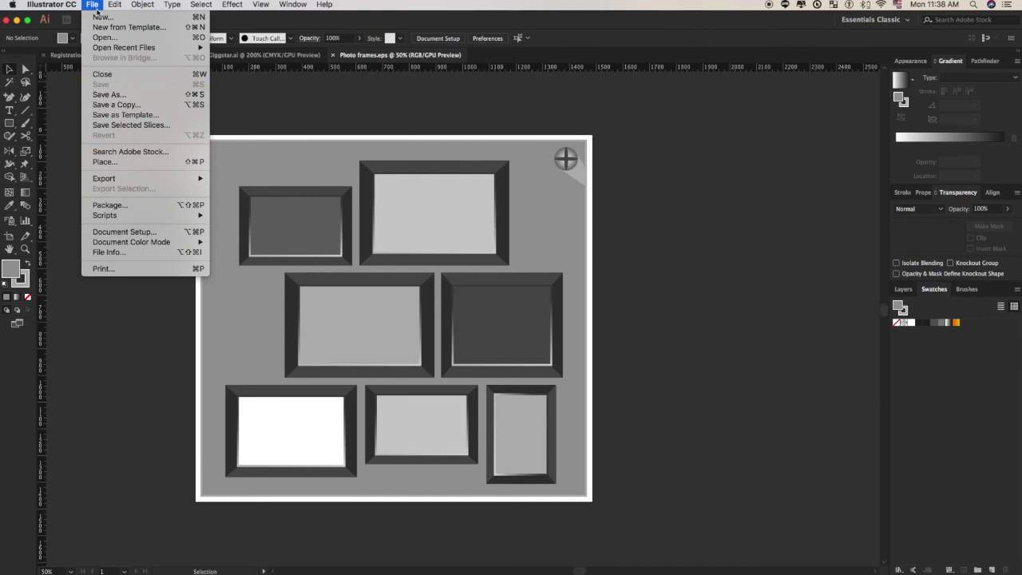
{"action": "mouse_move", "coordinate": [176, 179]}
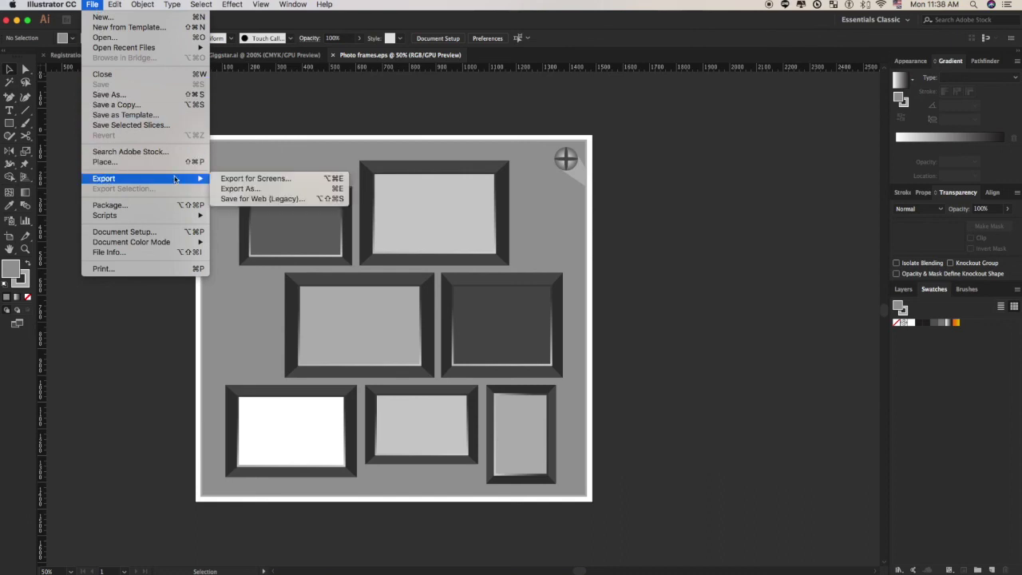
{"action": "left_click", "coordinate": [250, 189]}
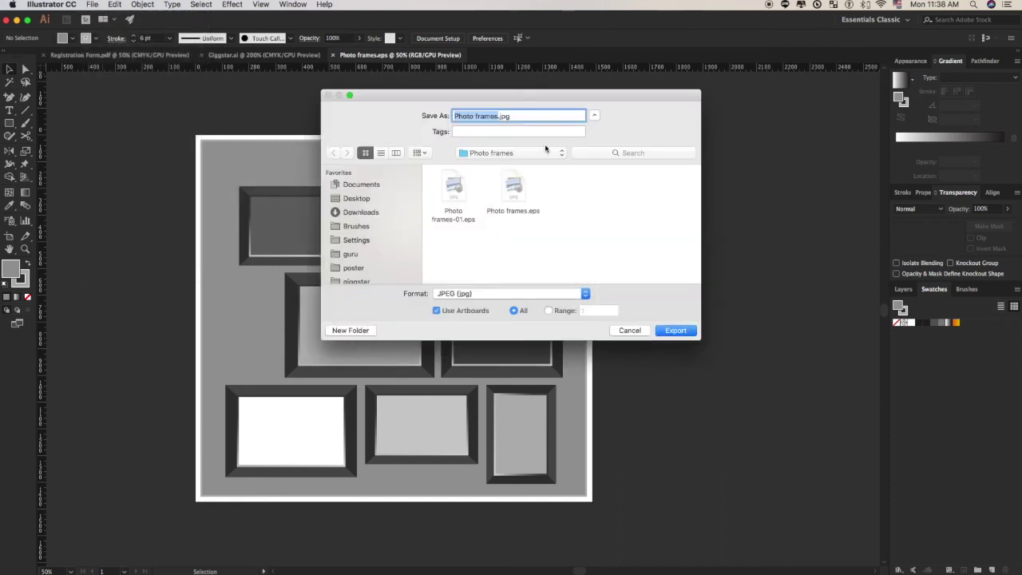
{"action": "left_click", "coordinate": [495, 117]}
{"action": "left_click_drag", "start_coordinate": [502, 116], "coordinate": [453, 116]}
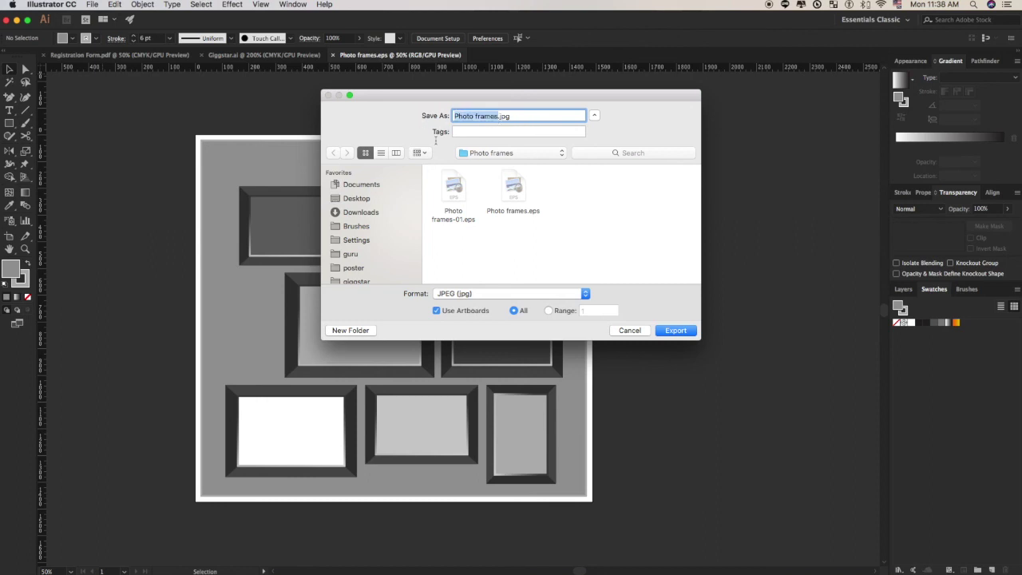
{"action": "left_click", "coordinate": [676, 331]}
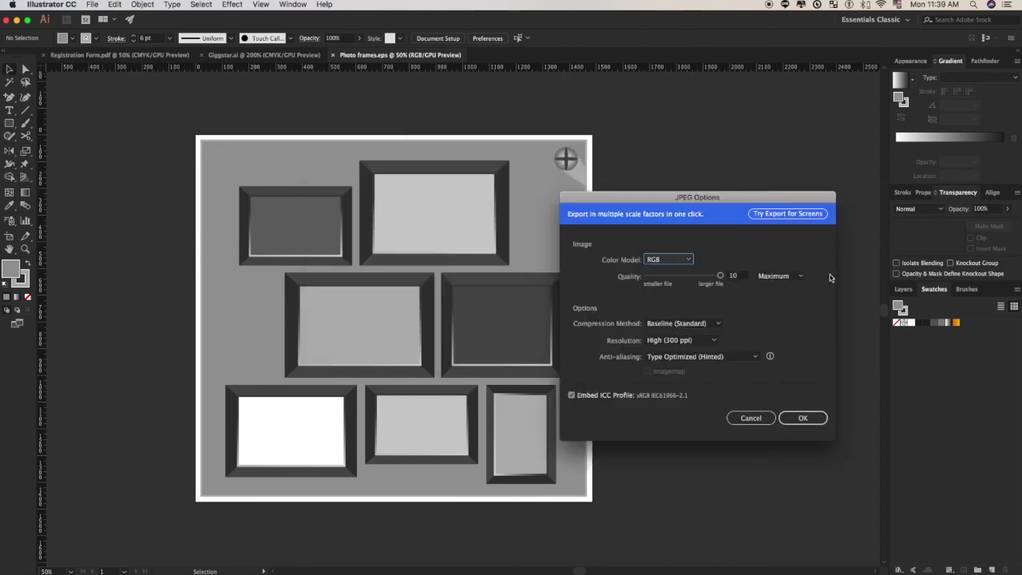
{"action": "key", "text": "Return"}
- Minimize the Illustrator window and open the Photo frames folder on the desktop to check the saved files
{"action": "left_click", "coordinate": [17, 20]}
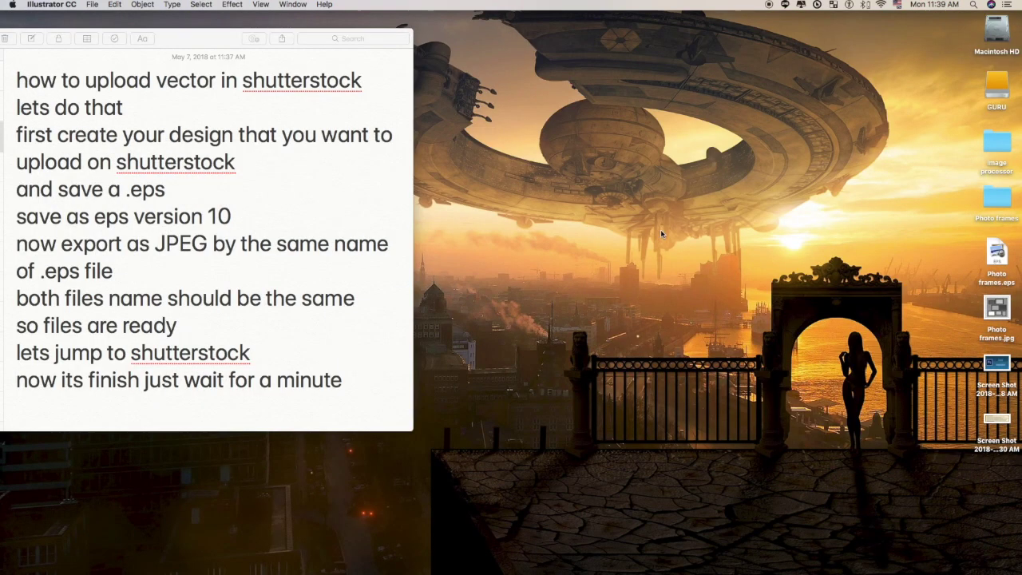
{"action": "left_click", "coordinate": [1009, 202]}
{"action": "key", "text": "space"}
{"action": "key", "text": "space"}
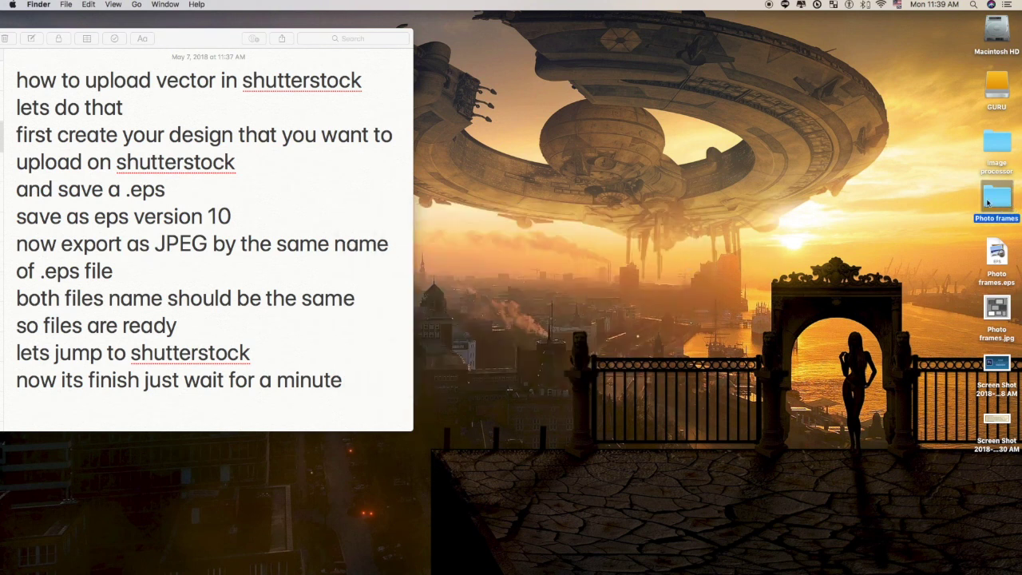
{"action": "double_click", "coordinate": [988, 204]}
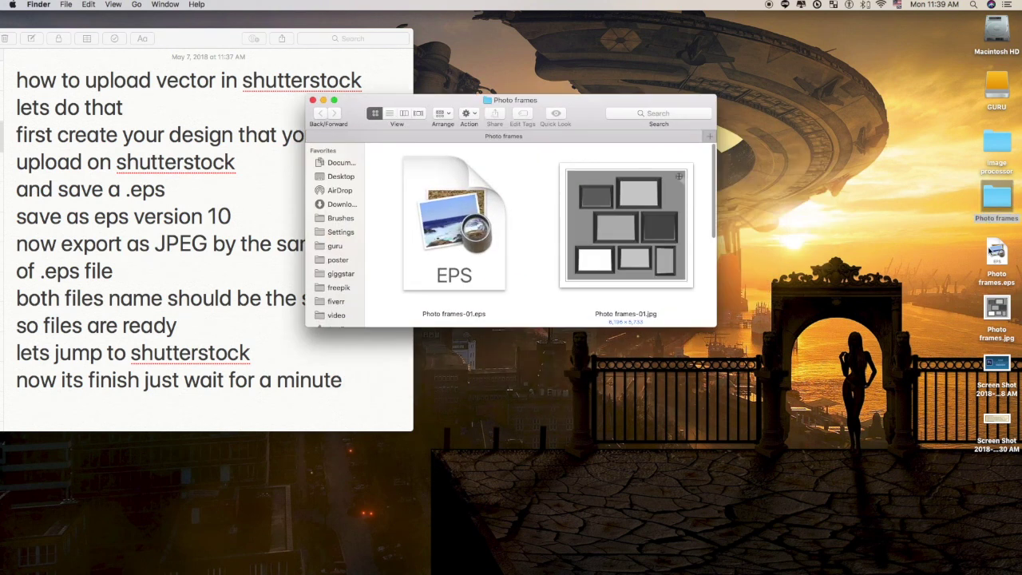
- Clear the loose Photo frames.eps and Photo frames.jpg files off the desktop and keep the Photo frames folder open
{"action": "left_click", "coordinate": [312, 100]}
{"action": "left_click_drag", "start_coordinate": [975, 239], "coordinate": [996, 199]}
{"action": "double_click", "coordinate": [997, 200]}
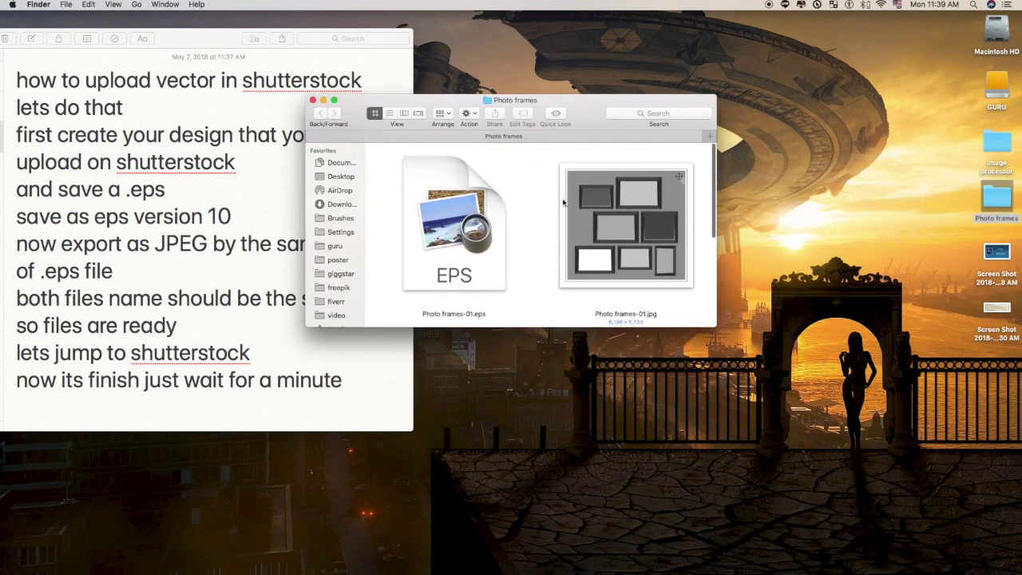
- Enlarge the Photo frames folder window and delete the extra Photo frames-01.eps file
{"action": "left_click_drag", "start_coordinate": [716, 327], "coordinate": [997, 499]}
{"action": "left_click", "coordinate": [470, 225]}
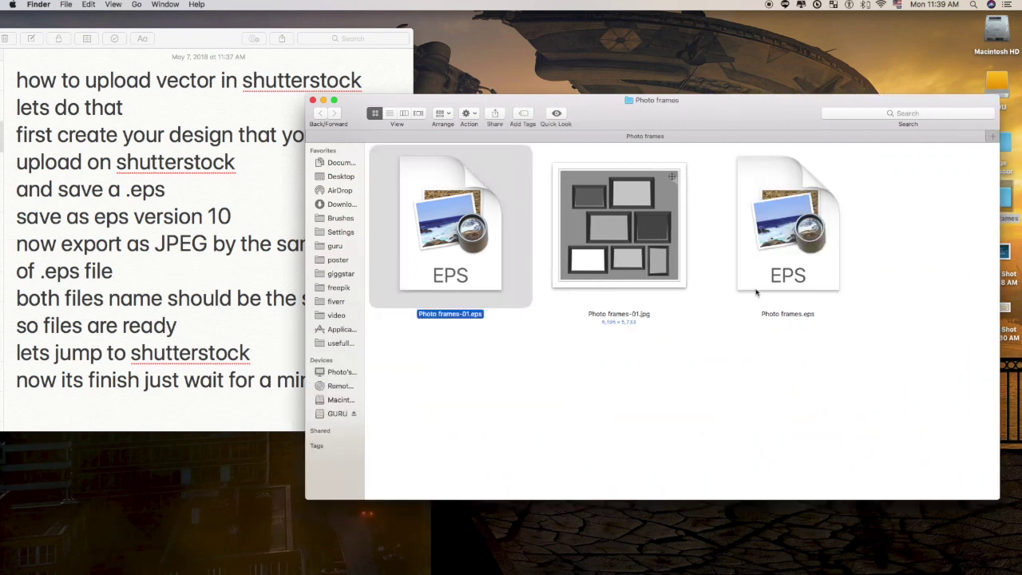
{"action": "left_click", "coordinate": [785, 245]}
{"action": "left_click", "coordinate": [473, 247]}
{"action": "key", "text": "super+BackSpace"}
{"action": "left_click", "coordinate": [551, 359]}
- Rename Photo frames-01.jpg as Photo frames.jpg and compare its name with Photo frames.eps
{"action": "left_click", "coordinate": [479, 224]}
{"action": "key", "text": "Return"}
{"action": "key", "text": "Right"}
{"action": "key", "text": "BackSpace"}
{"action": "key", "text": "BackSpace"}
{"action": "key", "text": "BackSpace"}
{"action": "key", "text": "Return"}
{"action": "left_click", "coordinate": [605, 341]}
{"action": "left_click", "coordinate": [451, 316]}
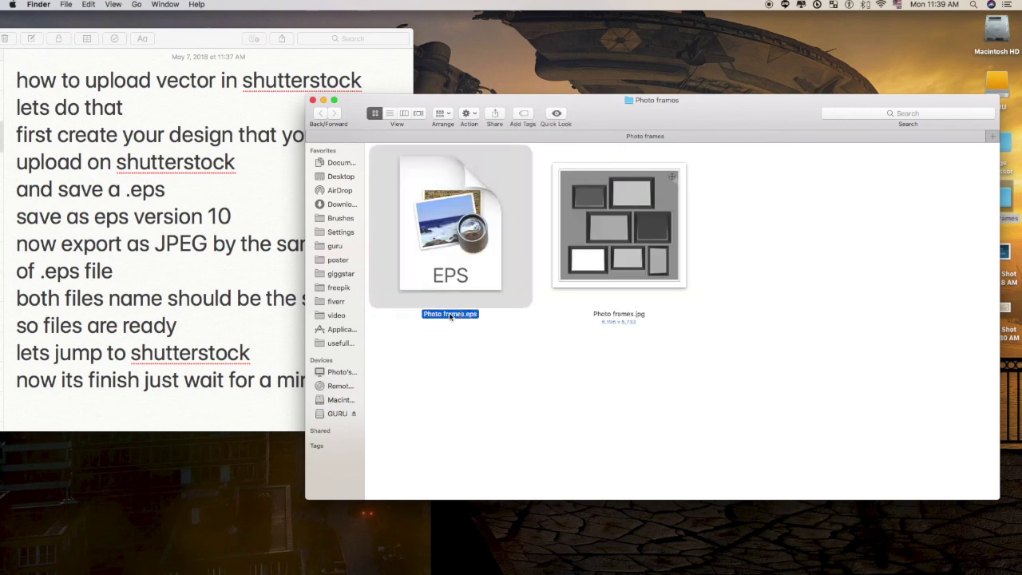
{"action": "left_click", "coordinate": [618, 317]}
{"action": "left_click", "coordinate": [585, 367]}
- In the Notes window, add the line "same name" and an empty line below "so files are ready", and highlight the closing two lines
{"action": "left_click", "coordinate": [243, 323]}
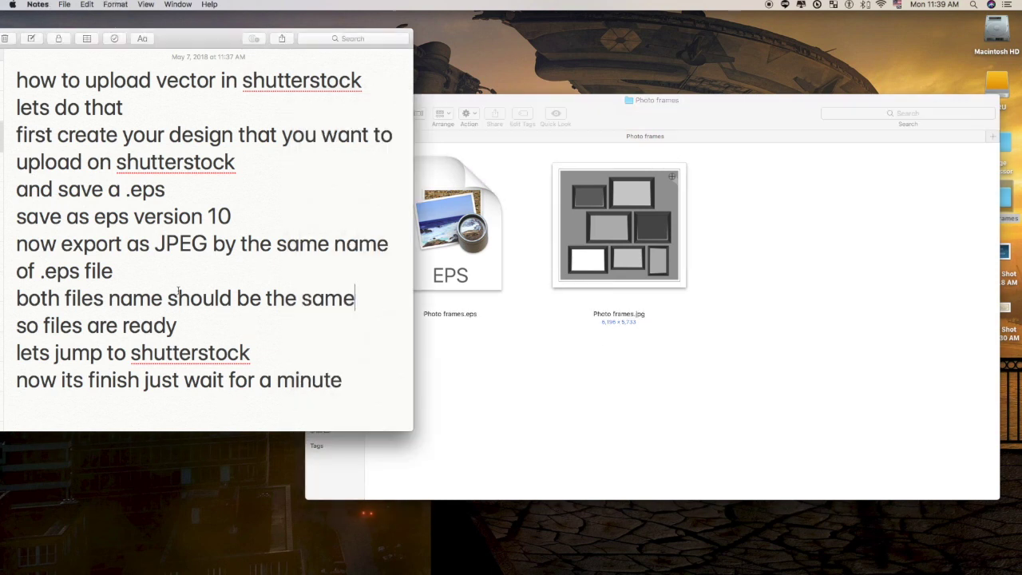
{"action": "key", "text": "Return"}
{"action": "type", "text": "sane"}
{"action": "key", "text": "BackSpace"}
{"action": "key", "text": "BackSpace"}
{"action": "type", "text": "me name"}
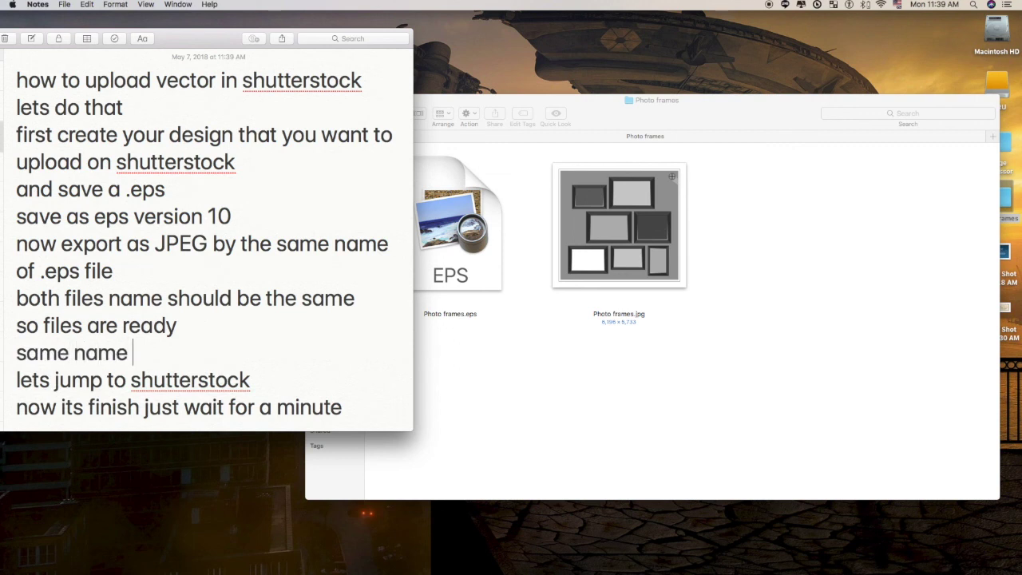
{"action": "key", "text": "Return"}
{"action": "scroll", "coordinate": [212, 318], "scroll_direction": "down", "scroll_amount": 3}
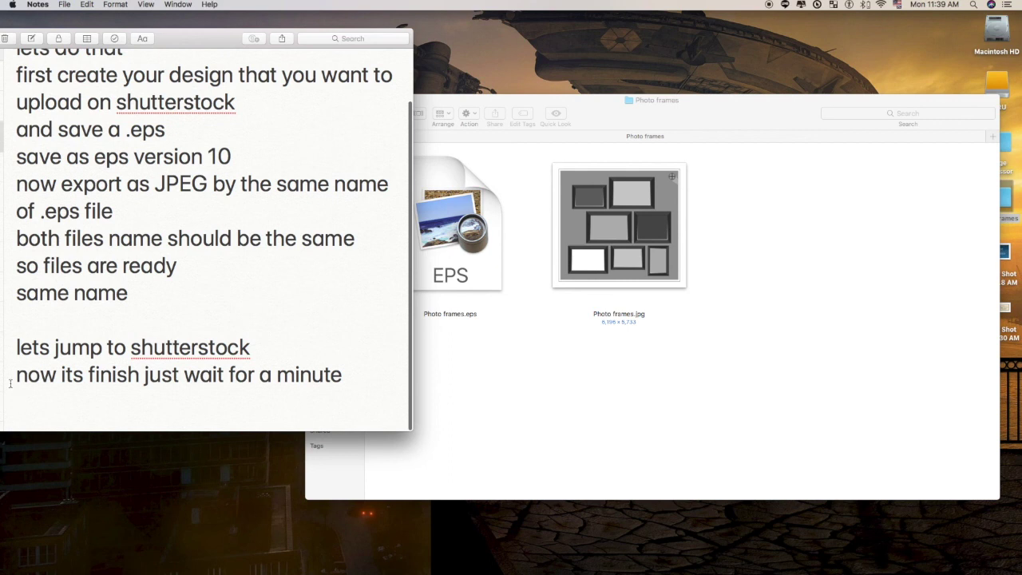
{"action": "left_click_drag", "start_coordinate": [16, 347], "coordinate": [479, 402]}
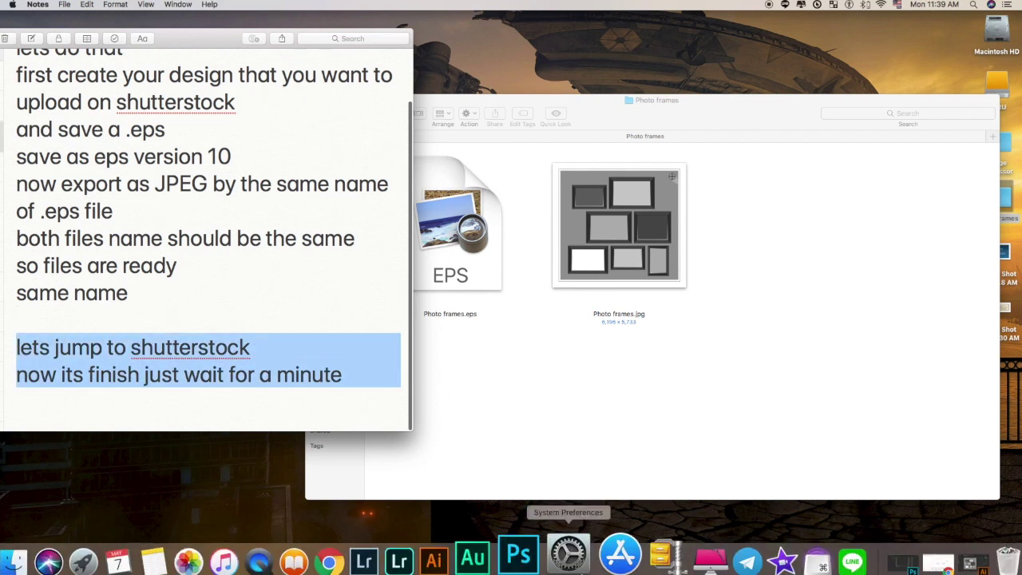
- Switch to the Shutterstock upload page in Chrome, upload Photo frames.eps and Photo frames.jpg from the folder, and continue to content submission
{"action": "left_click", "coordinate": [359, 547]}
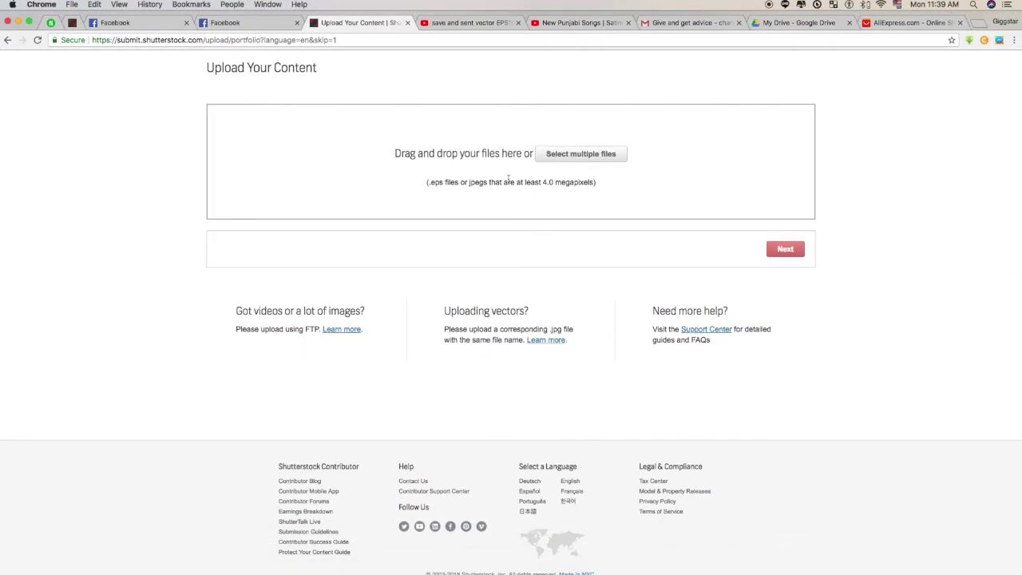
{"action": "left_click_drag", "start_coordinate": [393, 159], "coordinate": [532, 153]}
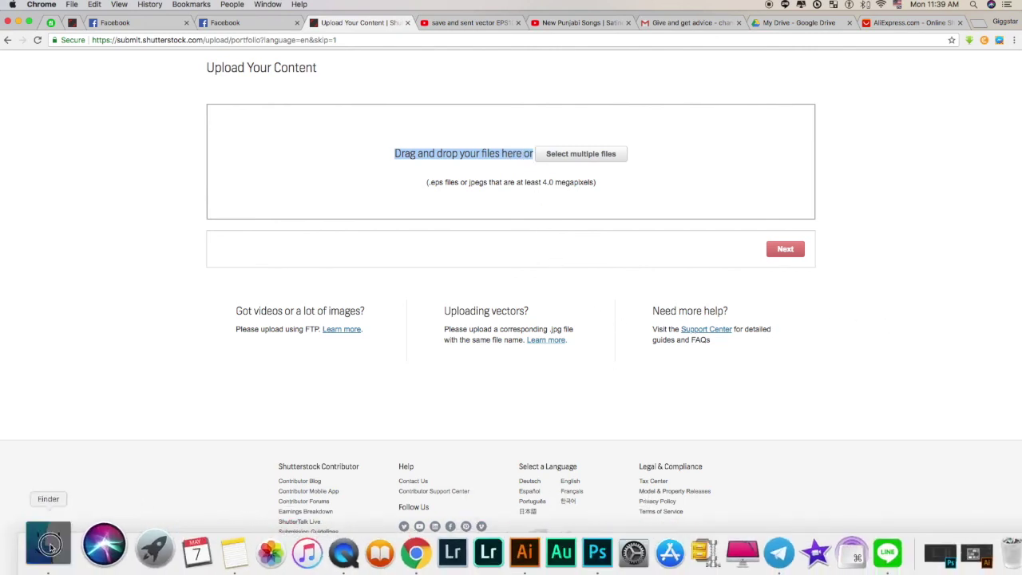
{"action": "left_click", "coordinate": [41, 547]}
{"action": "left_click_drag", "start_coordinate": [718, 102], "coordinate": [716, 353]}
{"action": "left_click_drag", "start_coordinate": [779, 559], "coordinate": [431, 152]}
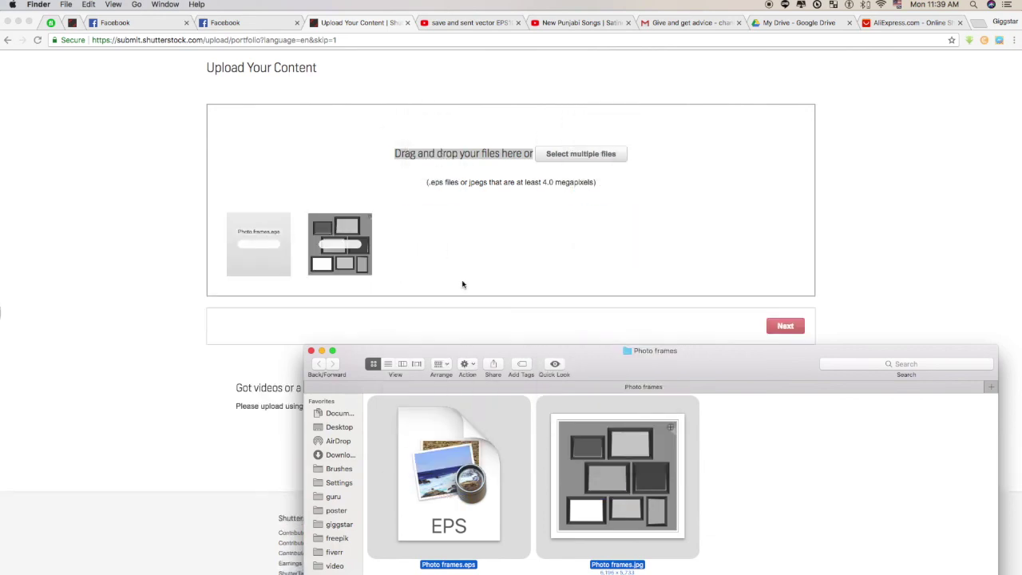
{"action": "left_click", "coordinate": [89, 253]}
{"action": "scroll", "coordinate": [359, 304], "scroll_direction": "down", "scroll_amount": 1}
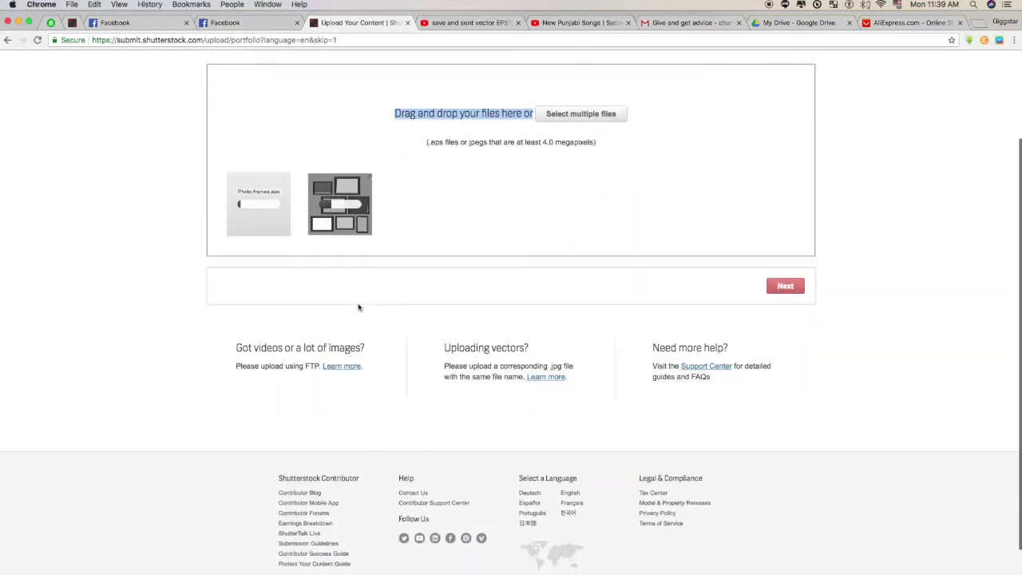
{"action": "left_click", "coordinate": [157, 267]}
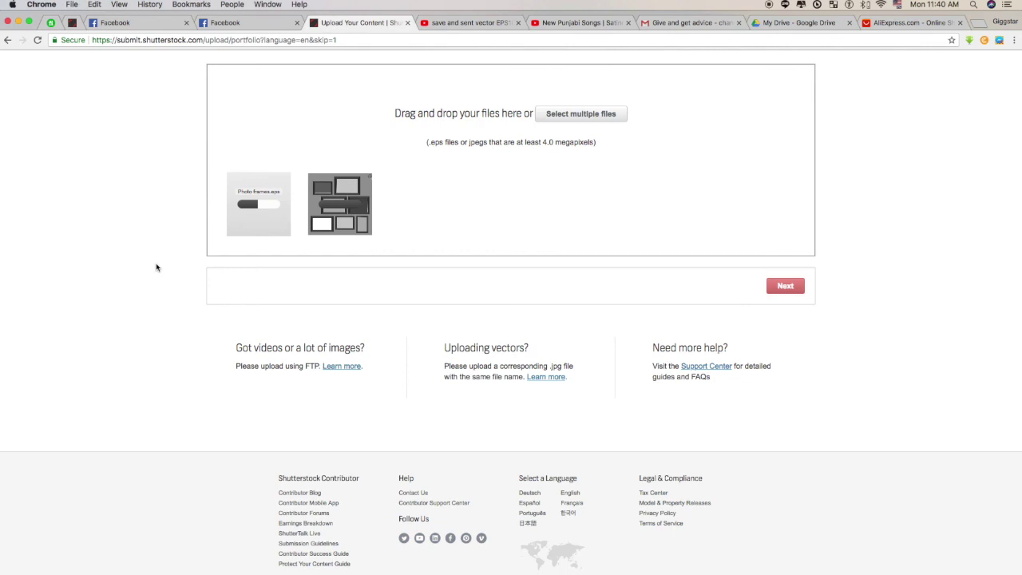
{"action": "key", "text": "XF86AudioLowerVolume"}
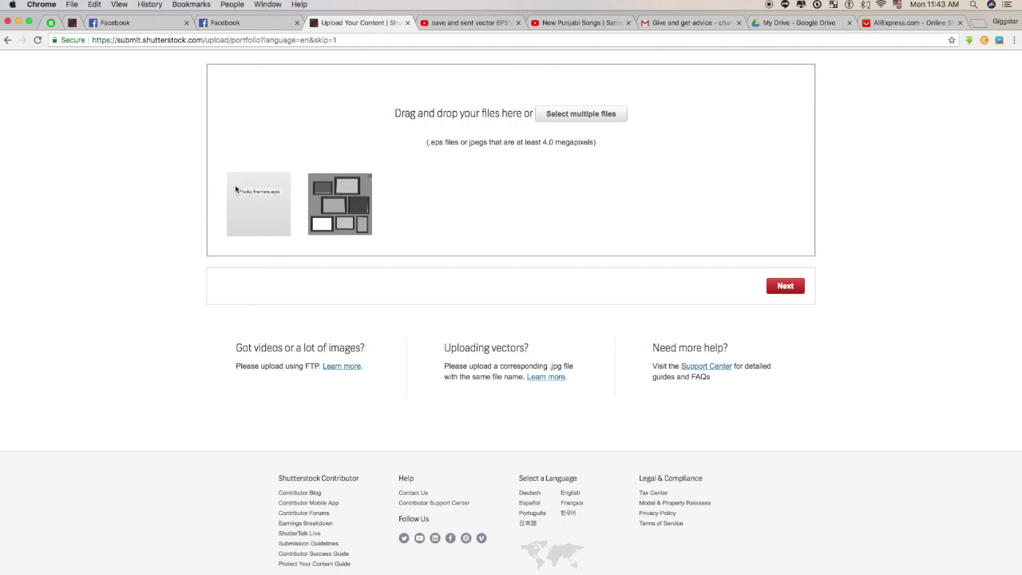
{"action": "left_click", "coordinate": [783, 286]}
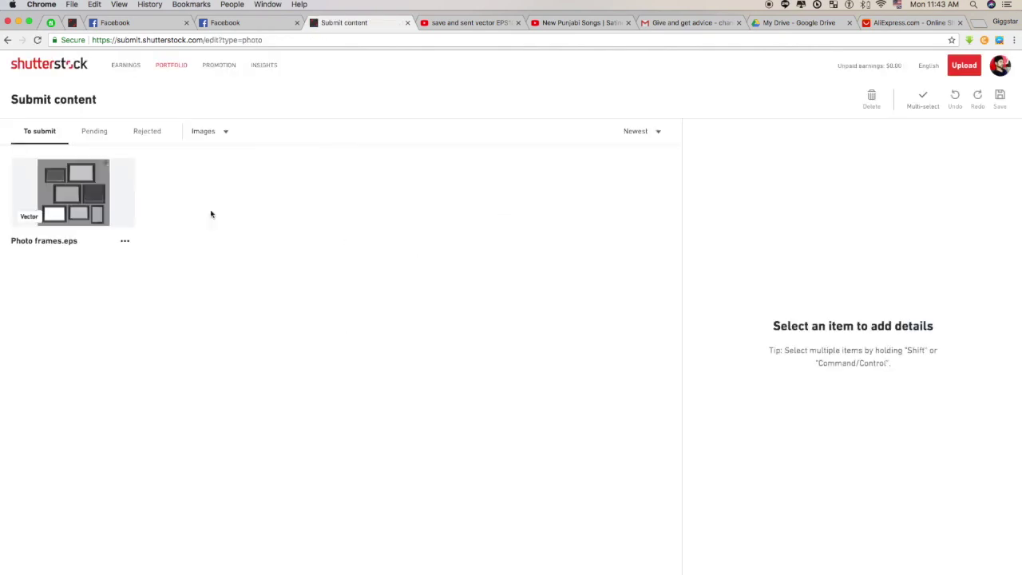
- Give Photo frames.eps the description "Black and white Photo Frames vector" and the category Arts
{"action": "left_click", "coordinate": [28, 191]}
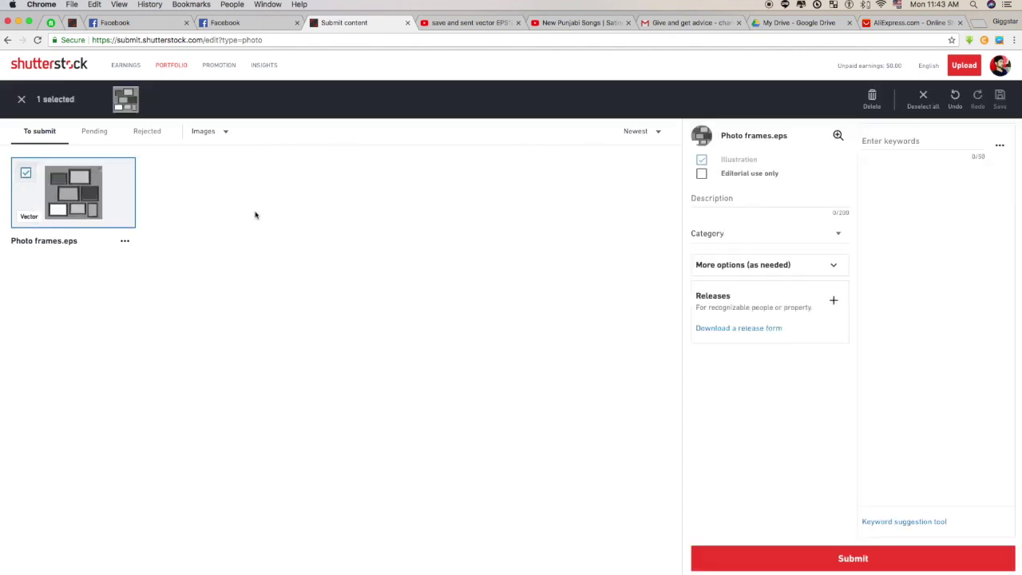
{"action": "left_click", "coordinate": [731, 198]}
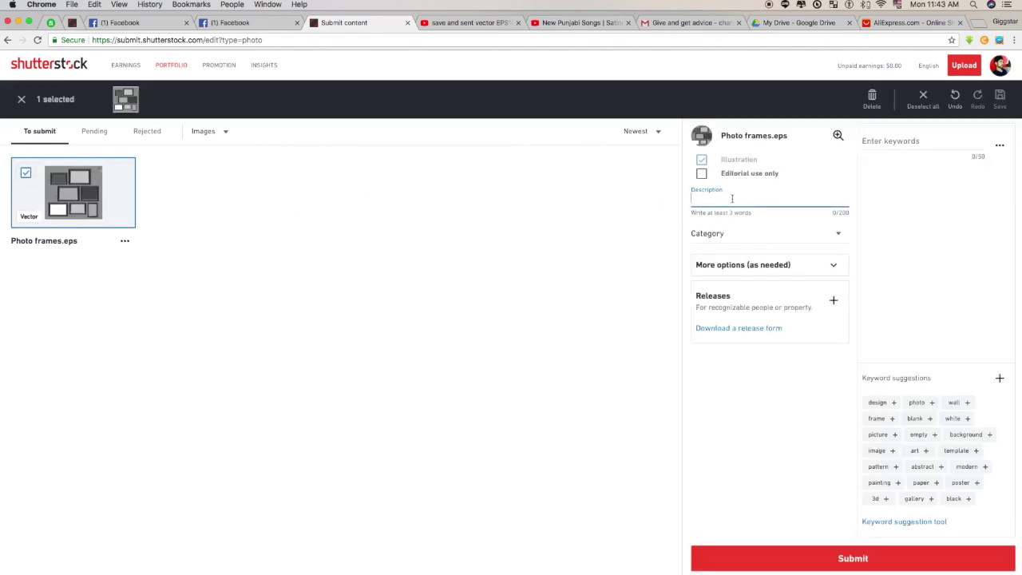
{"action": "type", "text": "Black and white Photo Frames vector"}
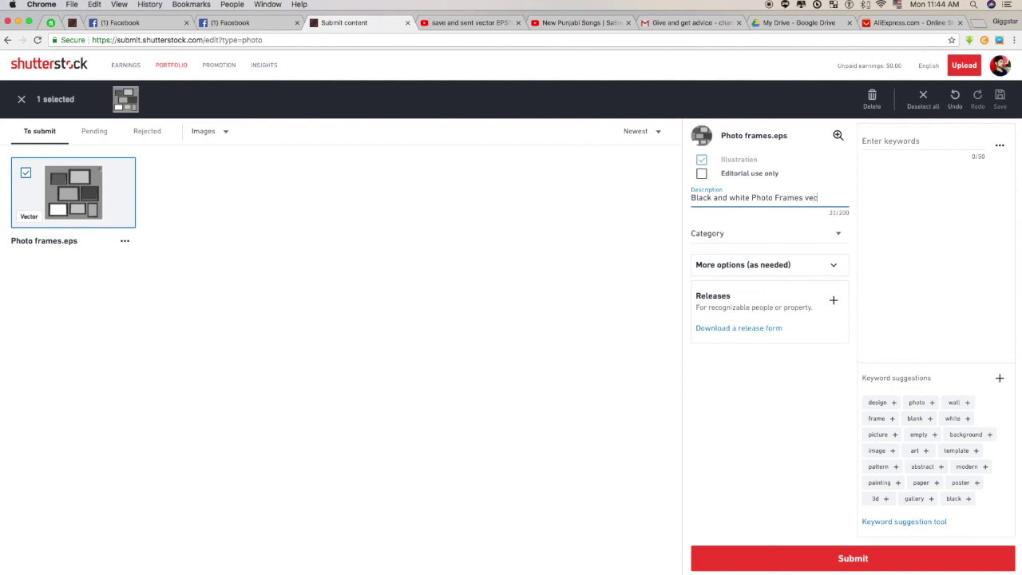
{"action": "left_click", "coordinate": [832, 234]}
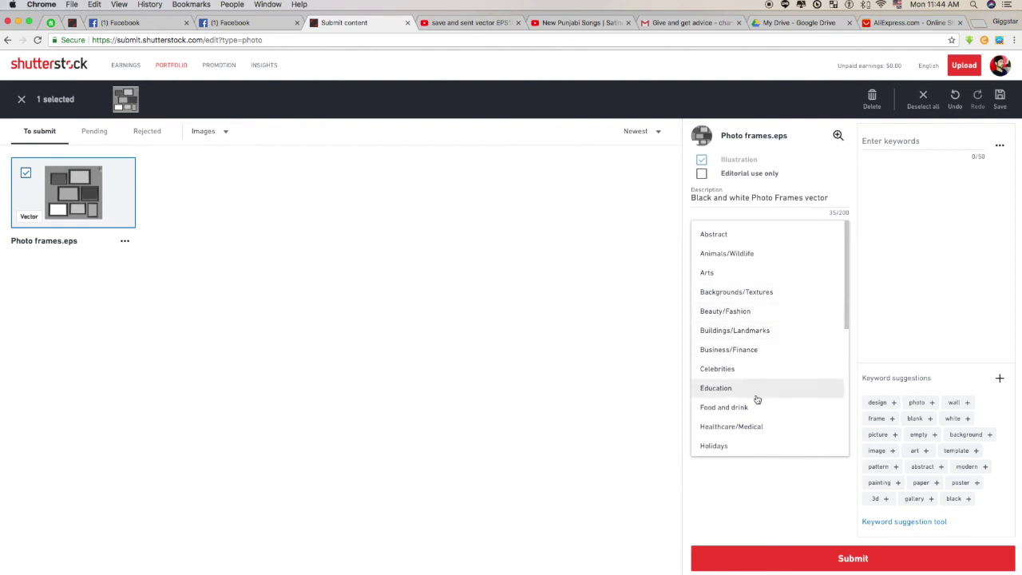
{"action": "scroll", "coordinate": [778, 395], "scroll_direction": "down", "scroll_amount": 2}
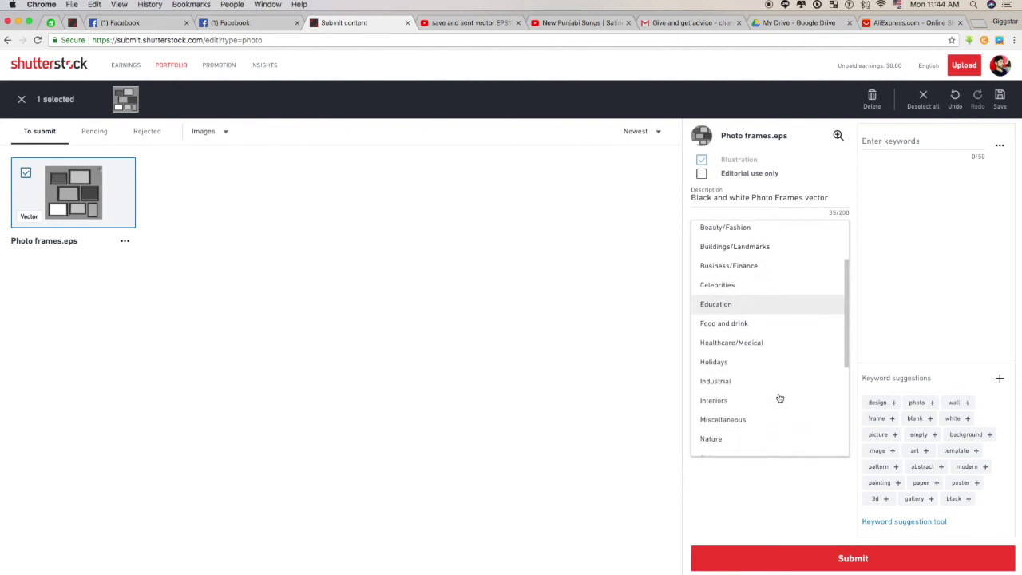
{"action": "scroll", "coordinate": [773, 377], "scroll_direction": "down", "scroll_amount": 5}
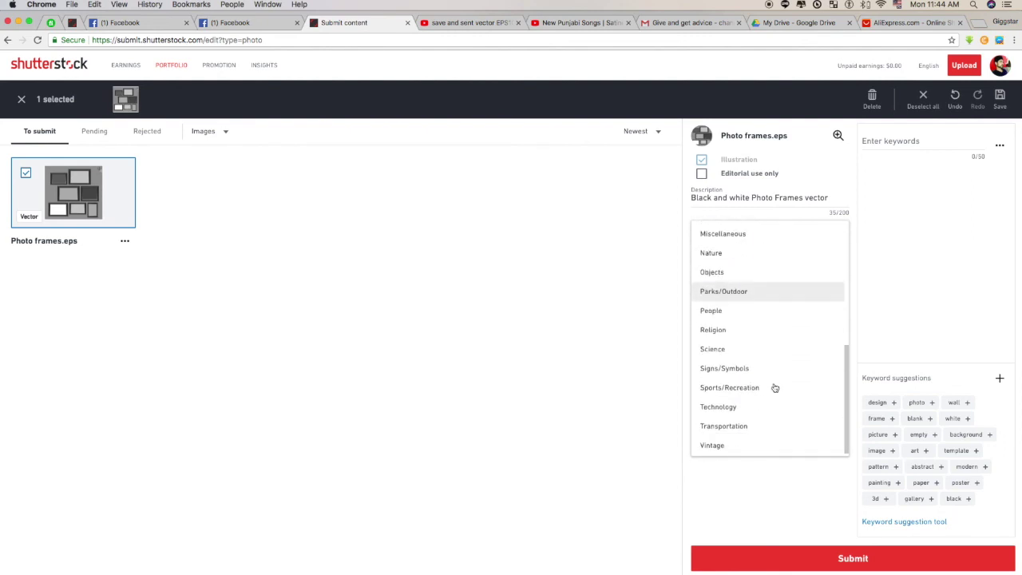
{"action": "scroll", "coordinate": [774, 387], "scroll_direction": "up", "scroll_amount": 10}
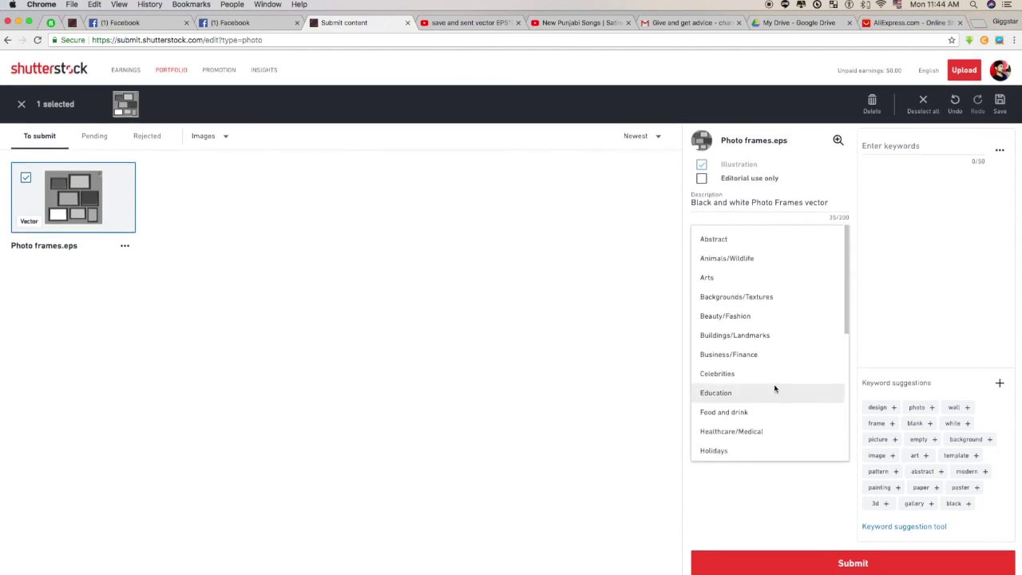
{"action": "left_click", "coordinate": [741, 273]}
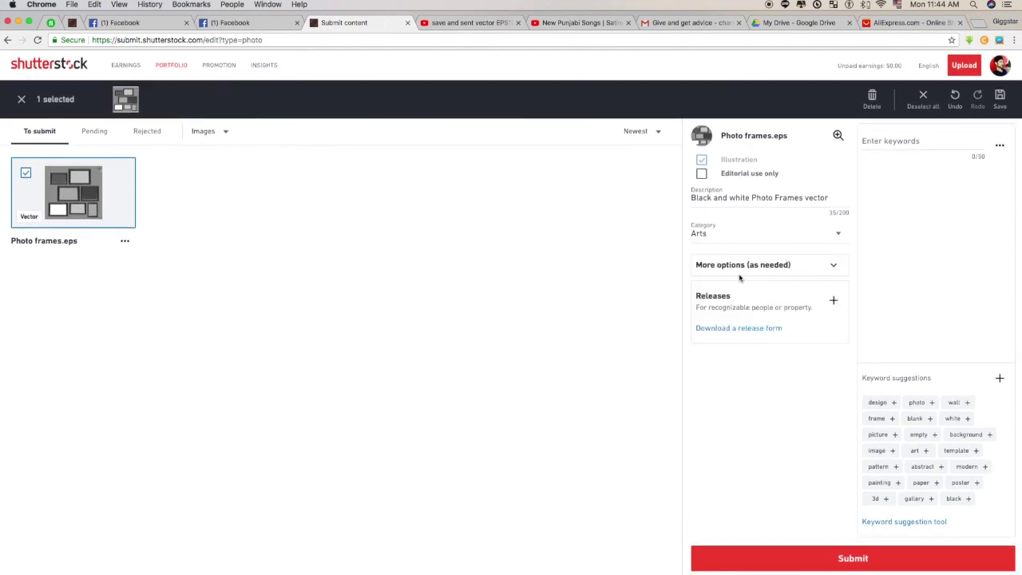
- Add all the suggested keywords to Photo frames.eps and look into its additional options
{"action": "left_click", "coordinate": [998, 378]}
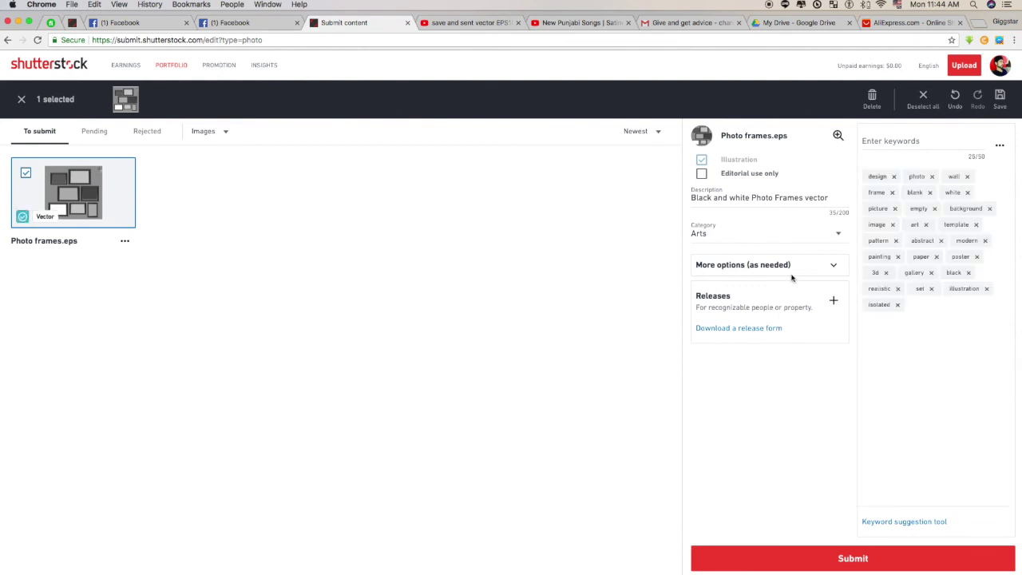
{"action": "left_click", "coordinate": [831, 267]}
{"action": "left_click", "coordinate": [832, 269]}
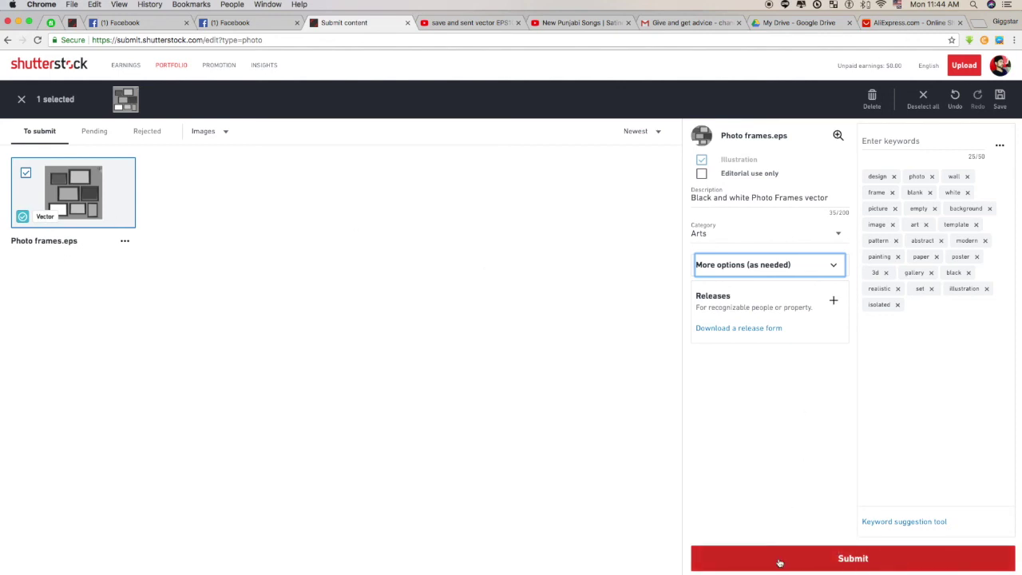
- Submit Photo frames.eps for review and view the pending submissions
{"action": "left_click", "coordinate": [824, 562]}
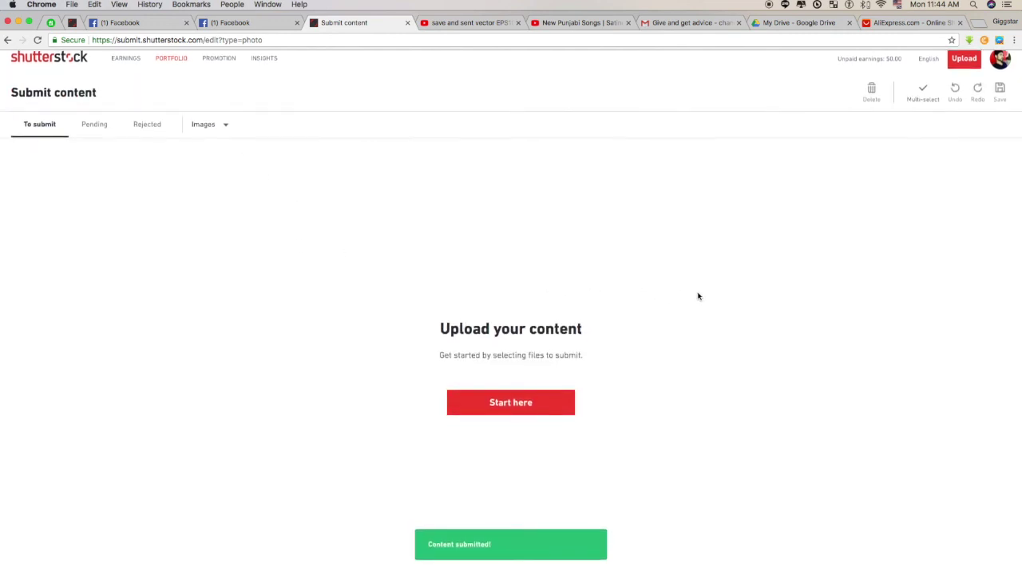
{"action": "left_click", "coordinate": [97, 130]}
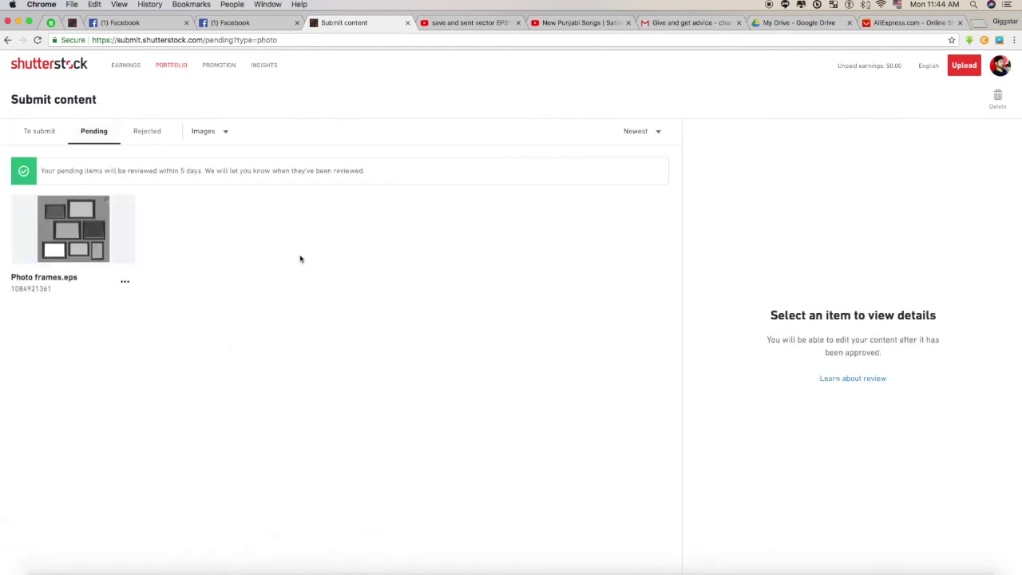
- Switch to Notes and add the line "here we done uploading ." at the end of the note, after an empty line
{"action": "mouse_move", "coordinate": [435, 568]}
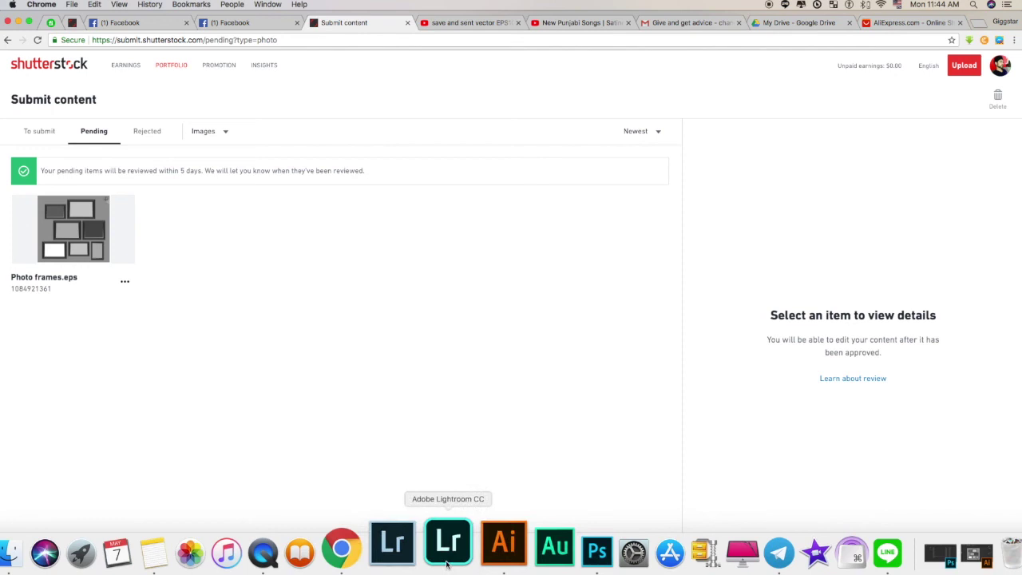
{"action": "left_click", "coordinate": [189, 551]}
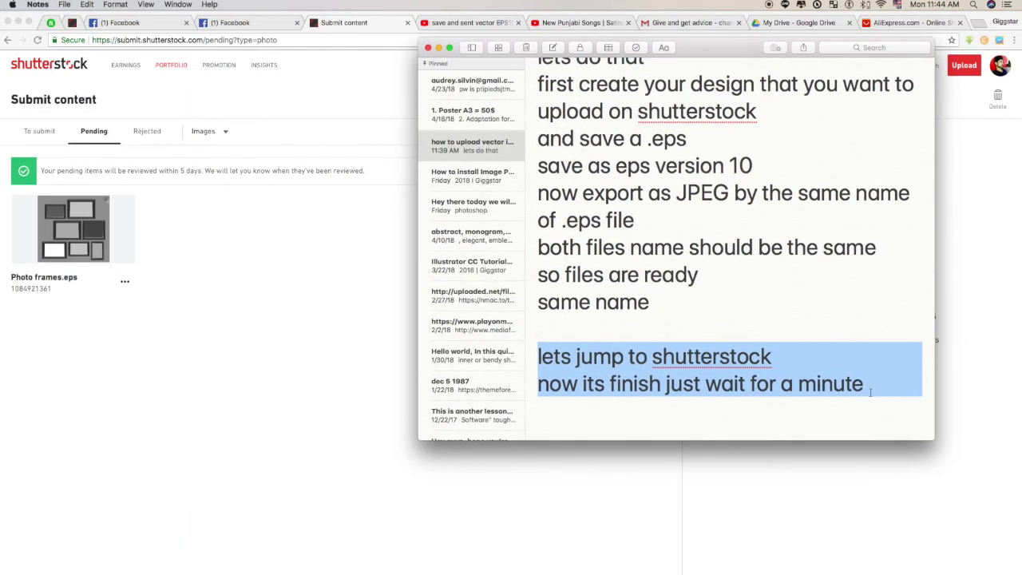
{"action": "left_click", "coordinate": [870, 391]}
{"action": "key", "text": "Return"}
{"action": "key", "text": "Return"}
{"action": "type", "text": "here we d"}
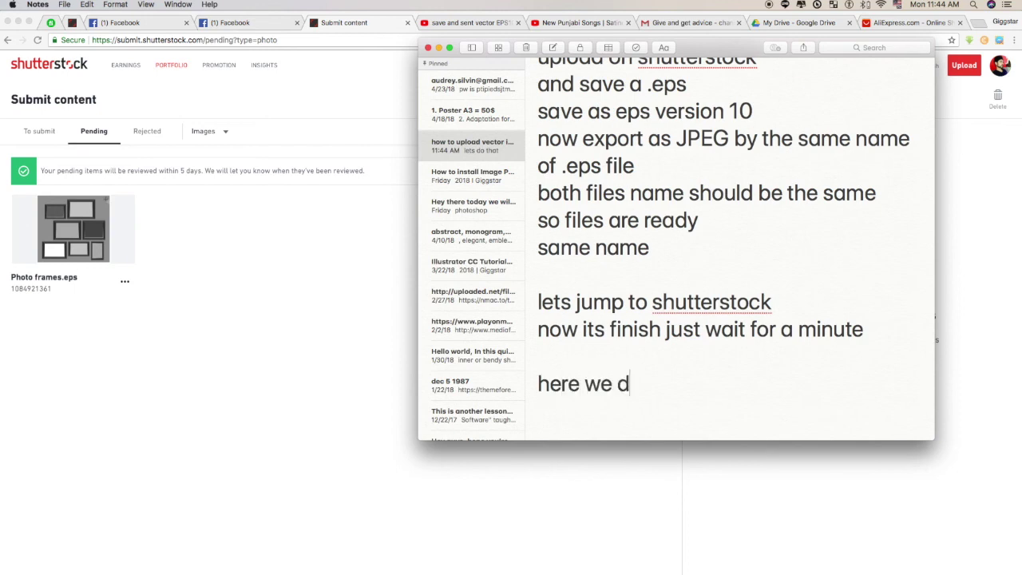
{"action": "type", "text": "one uplo"}
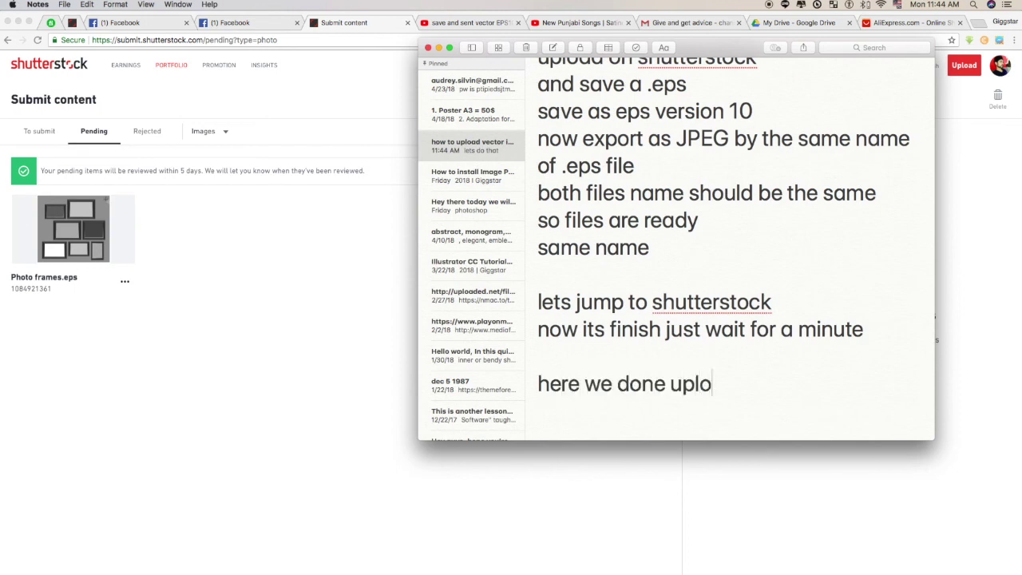
{"action": "type", "text": "ading ."}
{"action": "key", "text": "Return"}
- Add the closing text "i hope you understand how to uploading a vector to shutterstovk" beneath the last line of the note
{"action": "type", "text": "i hope yo"}
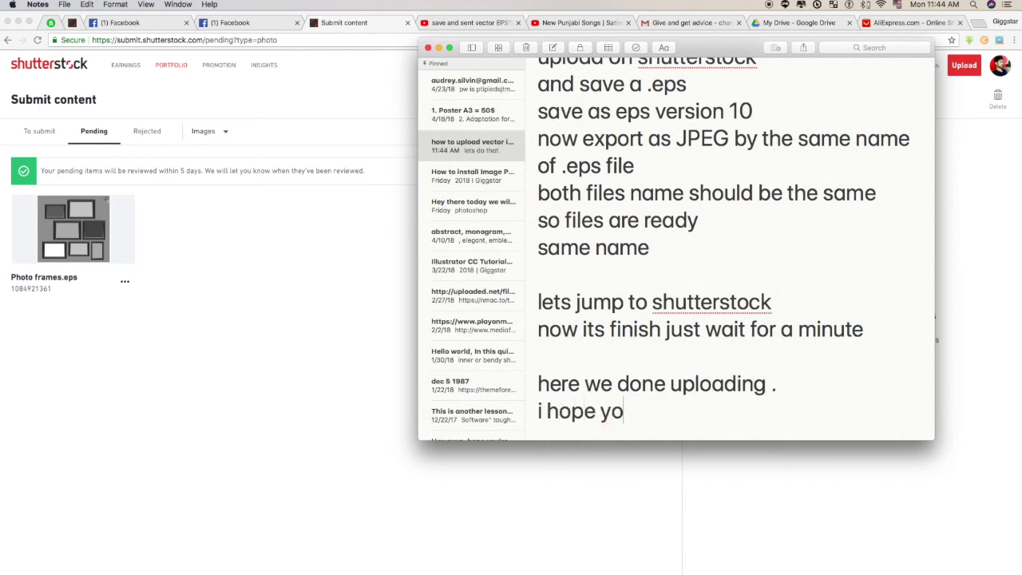
{"action": "type", "text": "u understand how to uploa"}
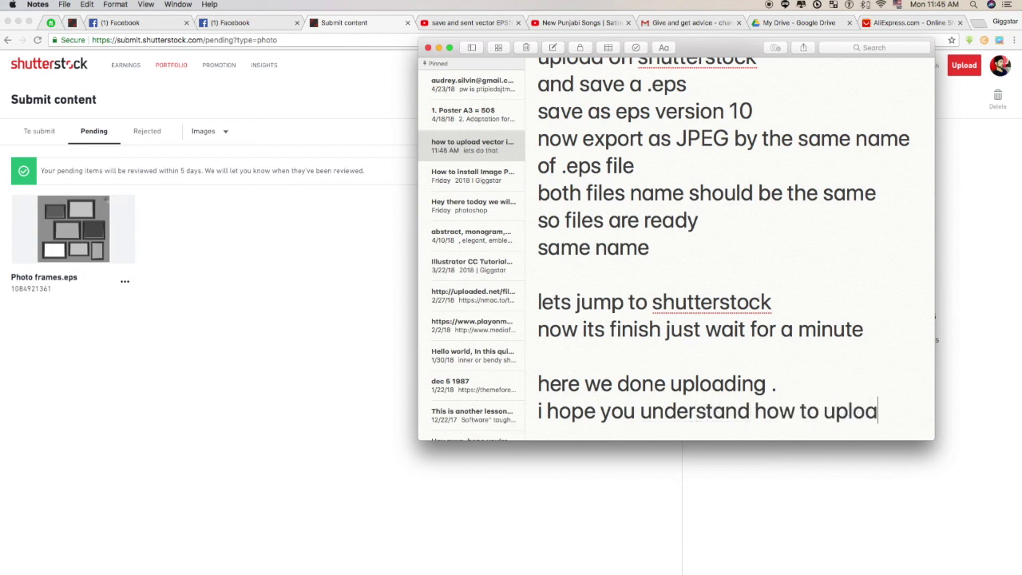
{"action": "type", "text": "ding"}
{"action": "key", "text": "Return"}
{"action": "type", "text": "any"}
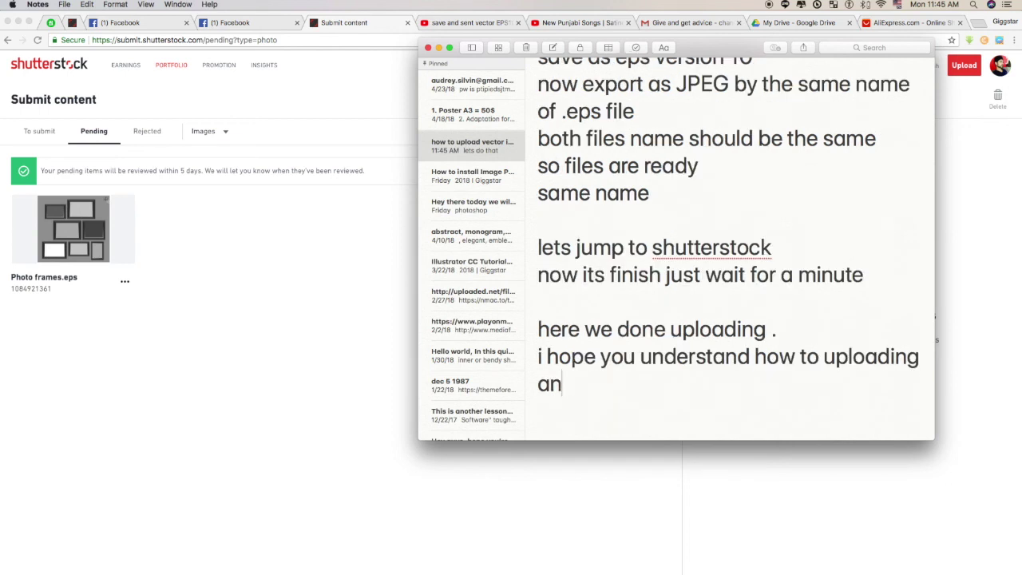
{"action": "key", "text": "BackSpace"}
{"action": "key", "text": "BackSpace"}
{"action": "key", "text": "BackSpace"}
{"action": "key", "text": "BackSpace"}
{"action": "key", "text": "Return"}
{"action": "type", "text": "a ve"}
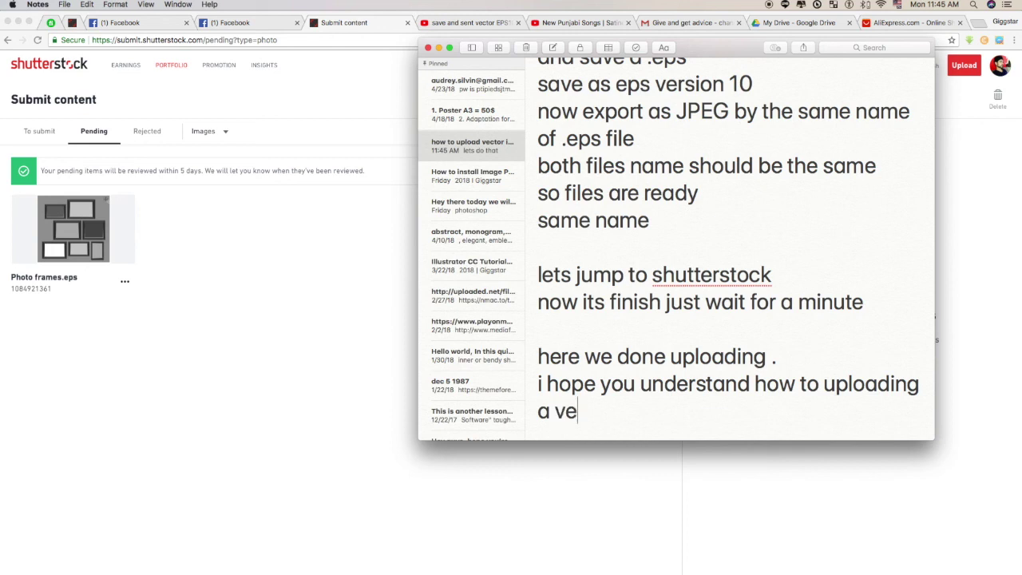
{"action": "type", "text": "ctor to "}
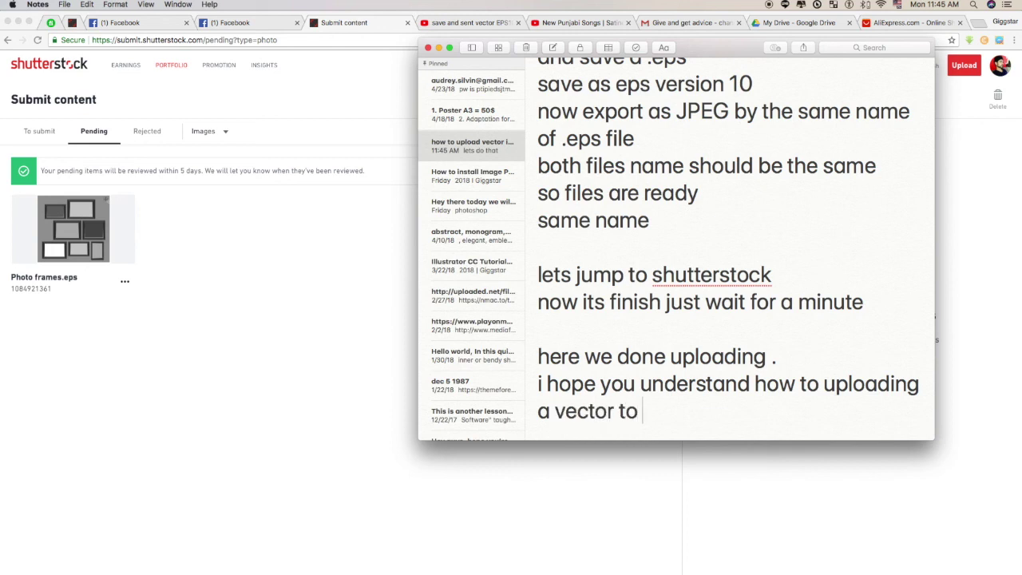
{"action": "type", "text": "shutter"}
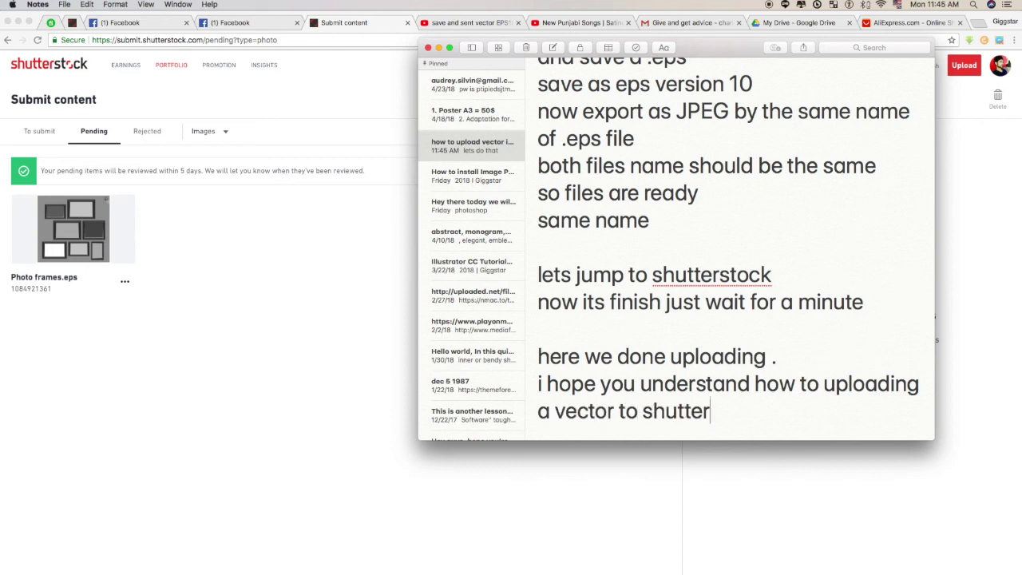
{"action": "type", "text": "stovk"}
{"action": "key", "text": "Return"}
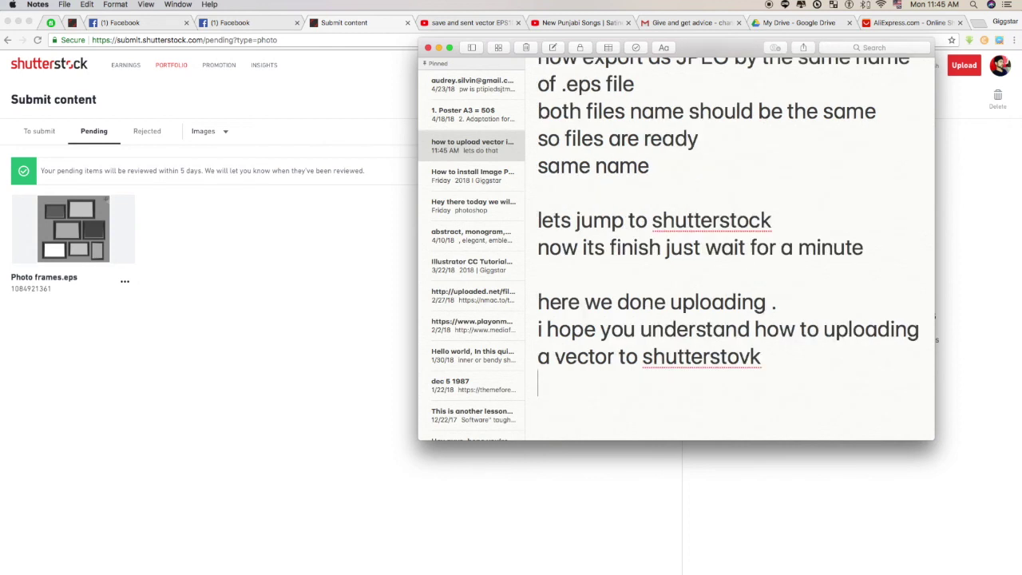
- Add "Thanks for watching" at the end of the note after an empty line, and minimize the browser window
{"action": "type", "text": "Thanks "}
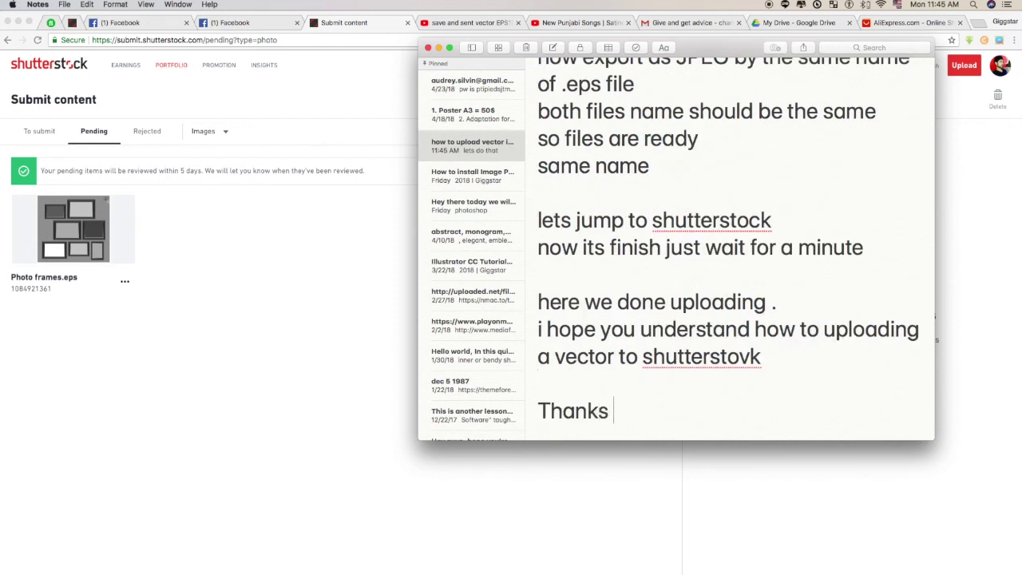
{"action": "type", "text": "for wa"}
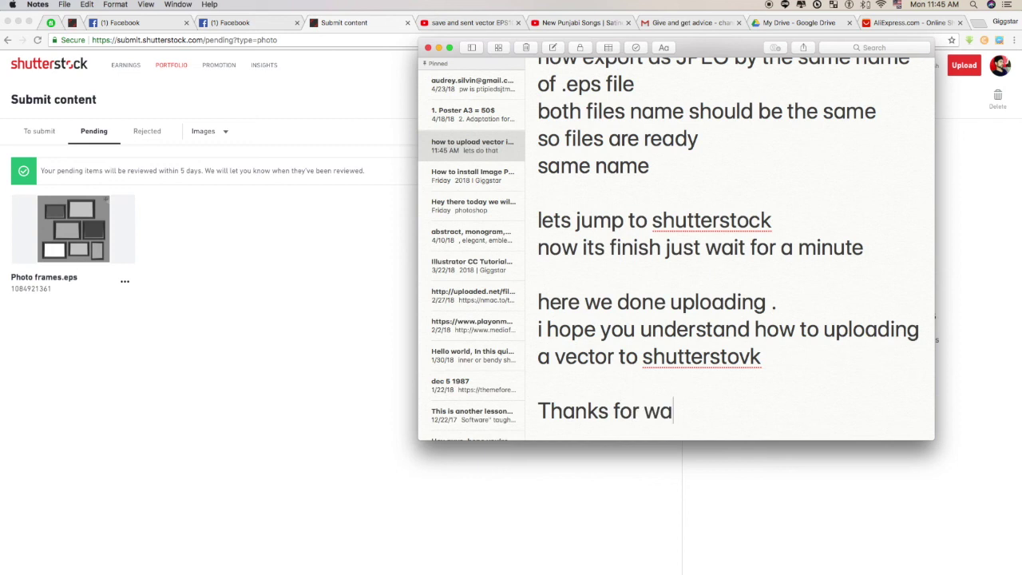
{"action": "type", "text": "tching"}
{"action": "key", "text": "Return"}
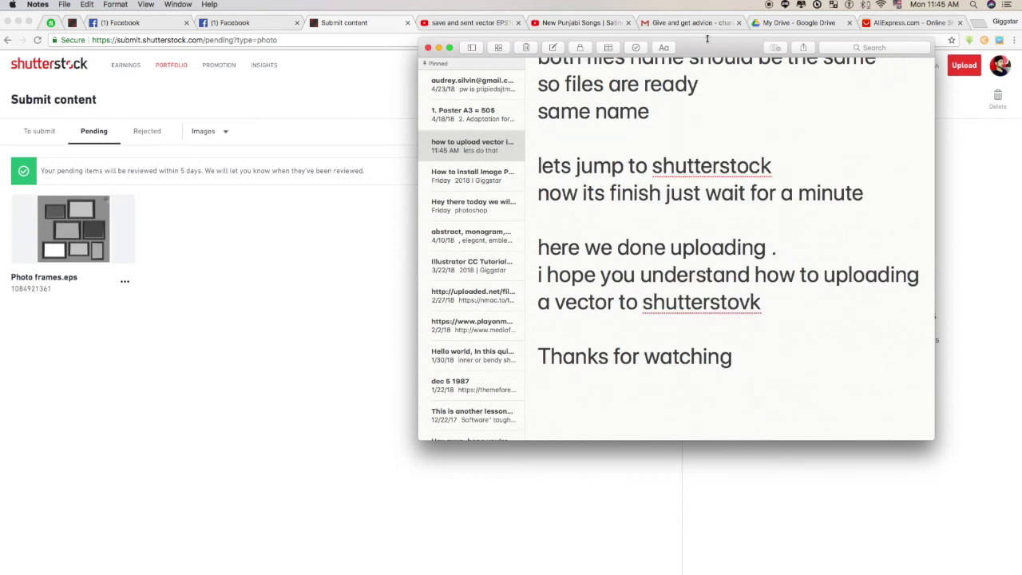
{"action": "left_click", "coordinate": [18, 23]}
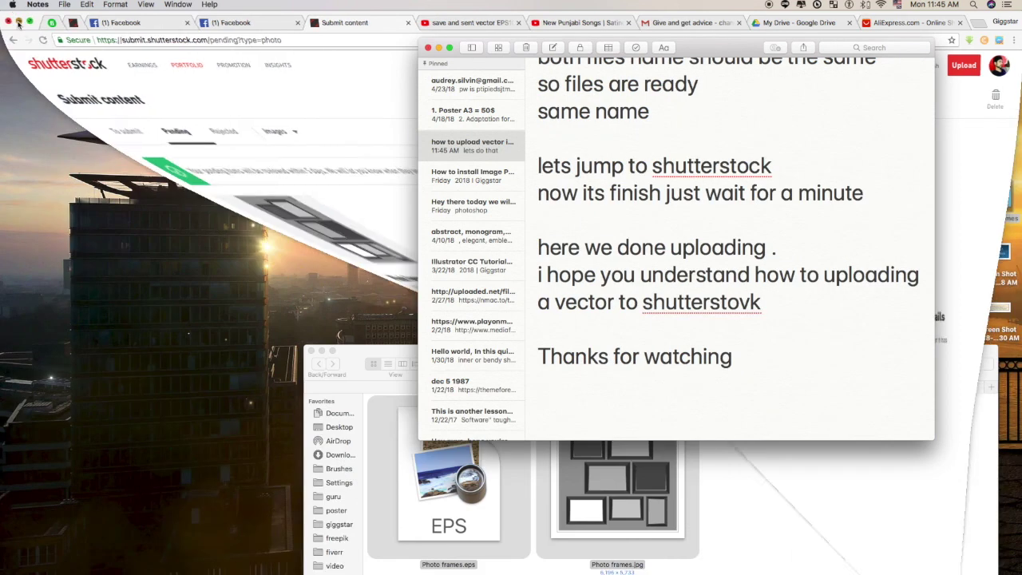